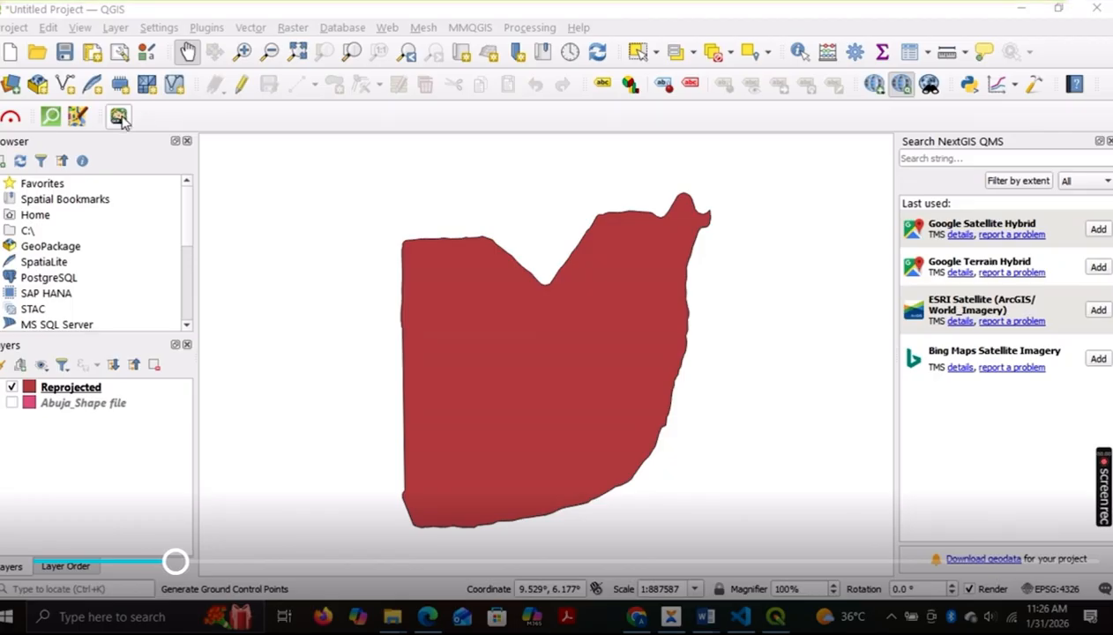
Step: Open the GCP Generator and choose Reprojected as the boundary layer
{"action": "left_click", "coordinate": [120, 118]}
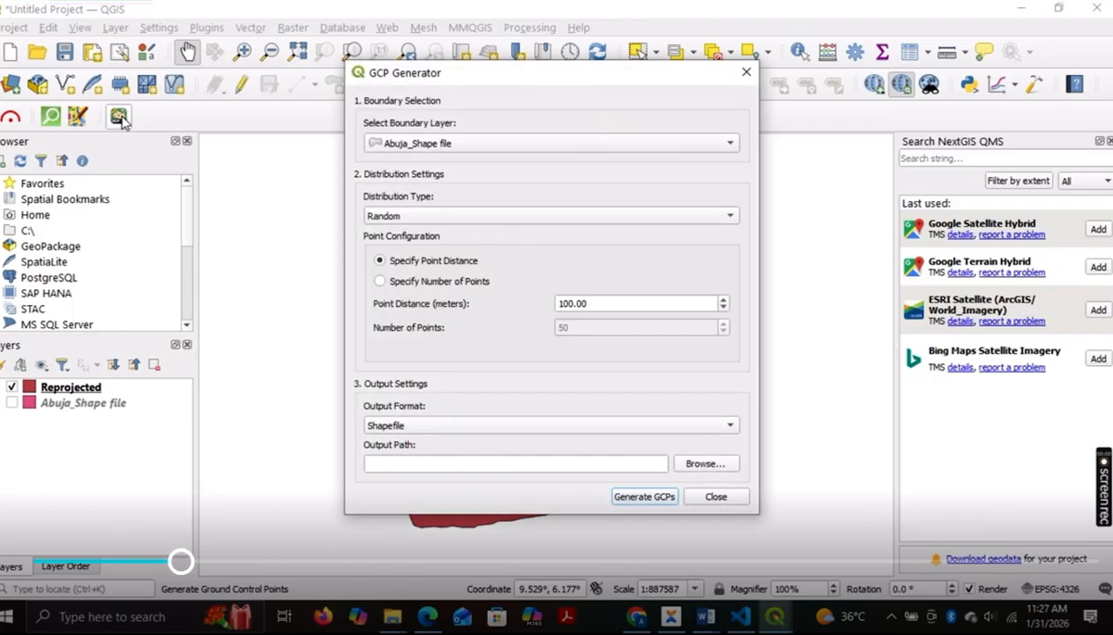
{"action": "left_click", "coordinate": [747, 74]}
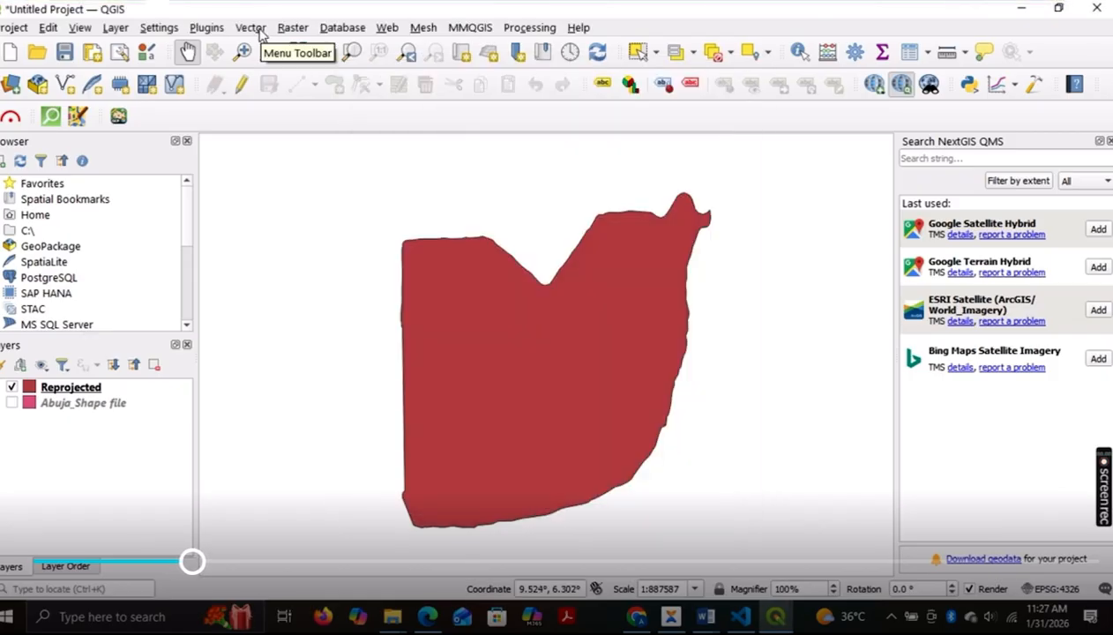
{"action": "left_click", "coordinate": [252, 28]}
{"action": "mouse_move", "coordinate": [269, 48]}
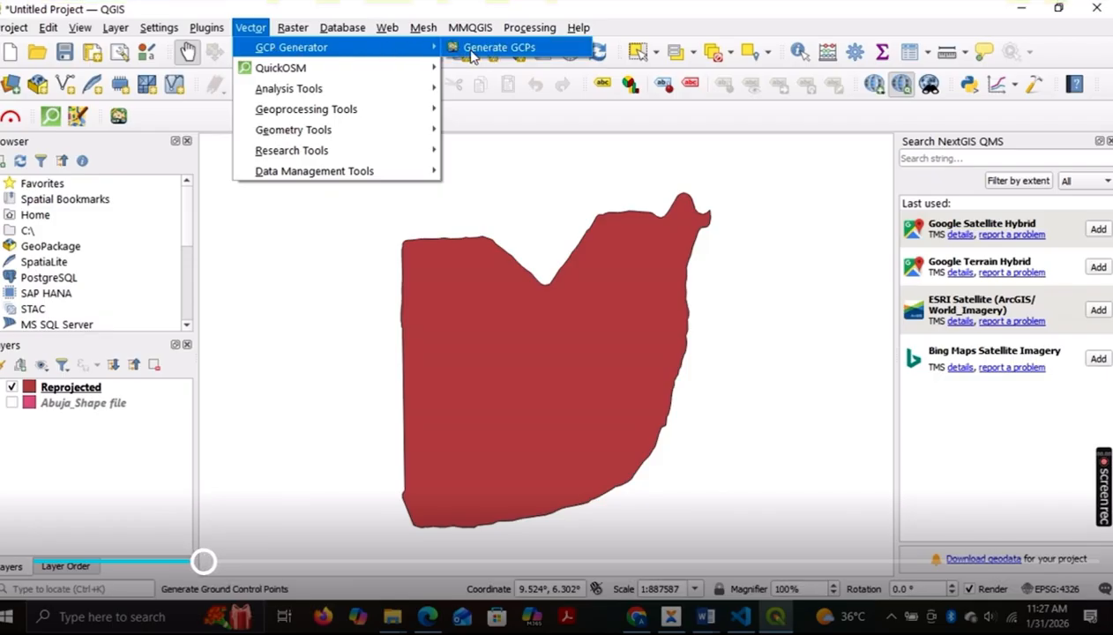
{"action": "left_click", "coordinate": [521, 51]}
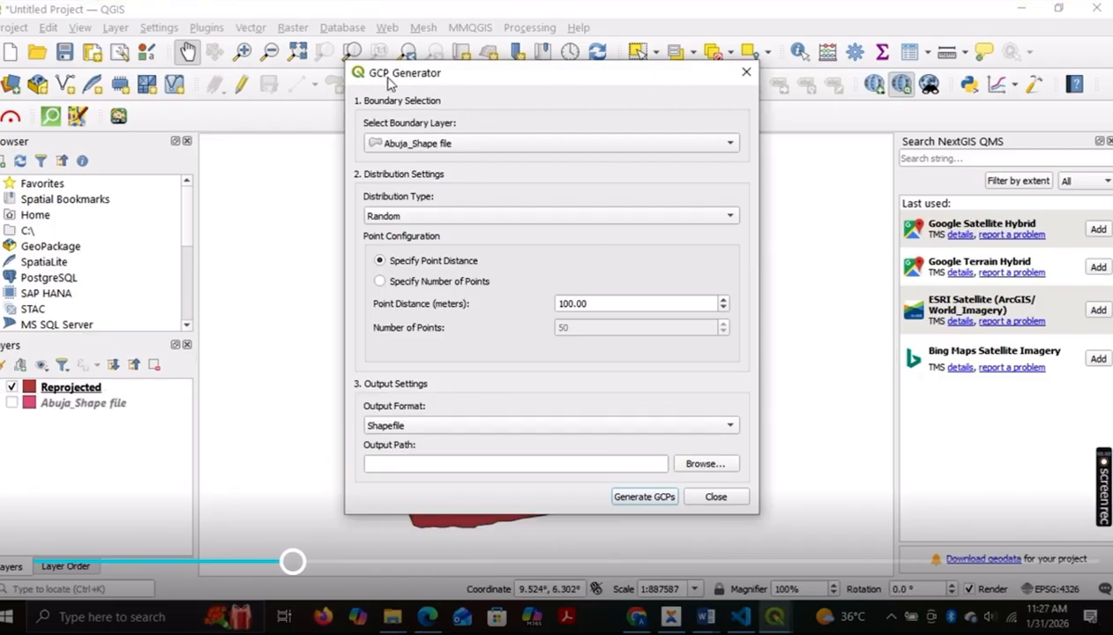
{"action": "left_click", "coordinate": [423, 146]}
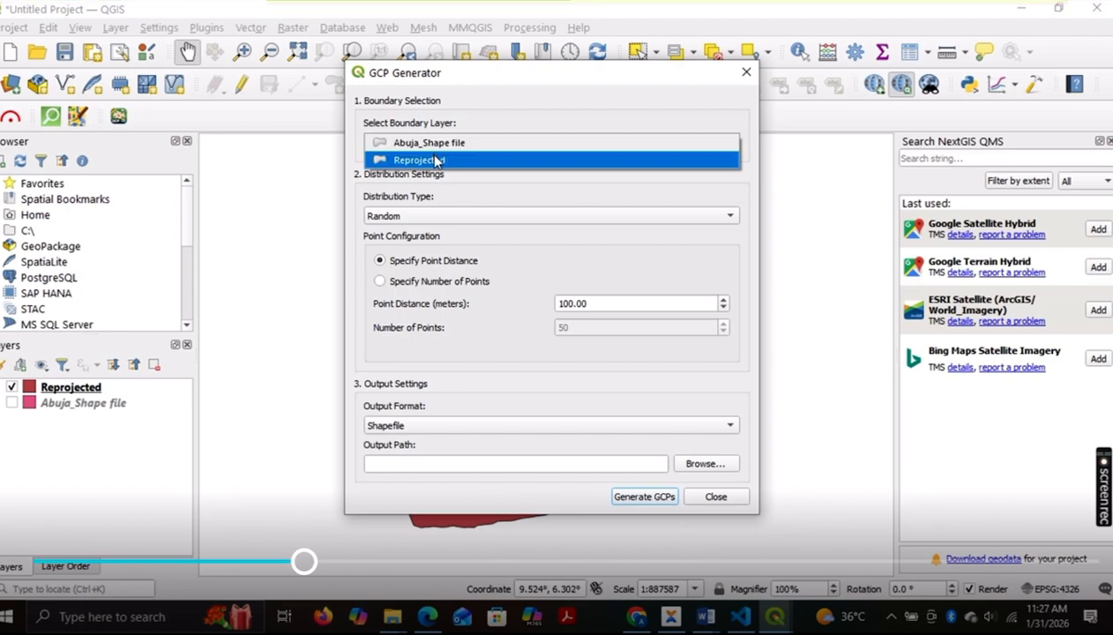
{"action": "left_click", "coordinate": [434, 160]}
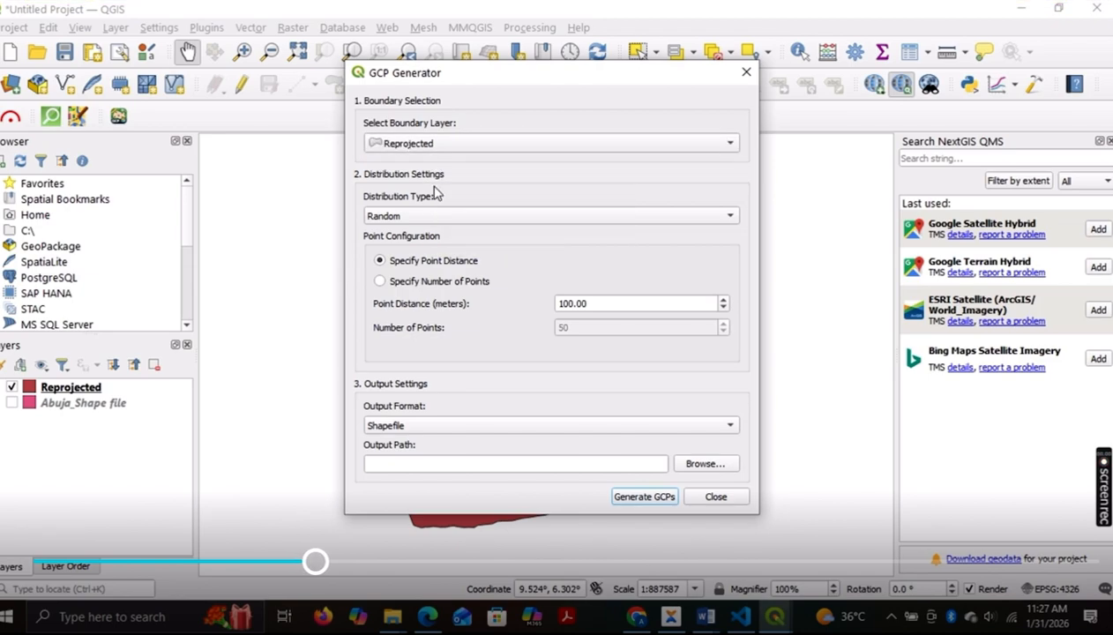
Step: Try the Even/Grid and Random distribution types, leaving the distribution type on Even/Grid
{"action": "left_click", "coordinate": [407, 216]}
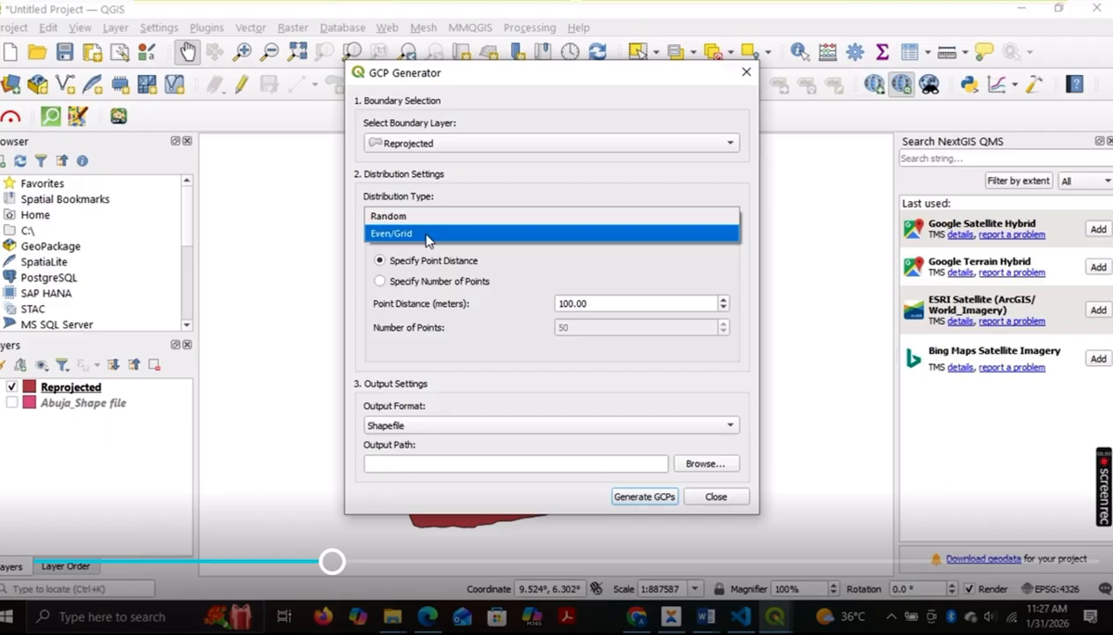
{"action": "left_click", "coordinate": [425, 235]}
{"action": "left_click", "coordinate": [424, 215]}
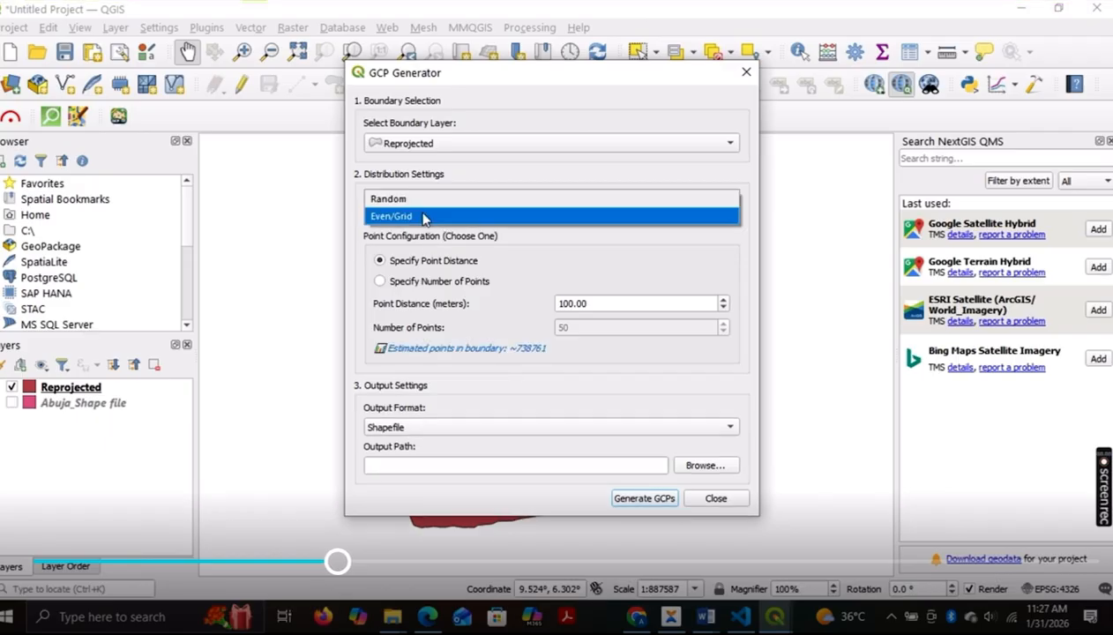
{"action": "left_click", "coordinate": [424, 206]}
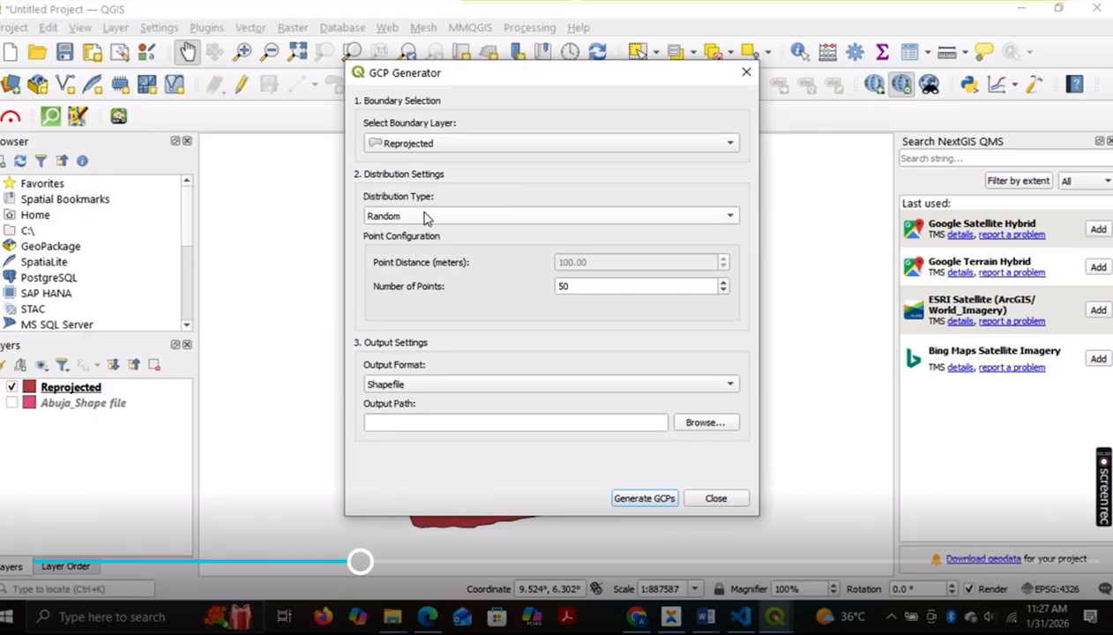
{"action": "left_click", "coordinate": [428, 217]}
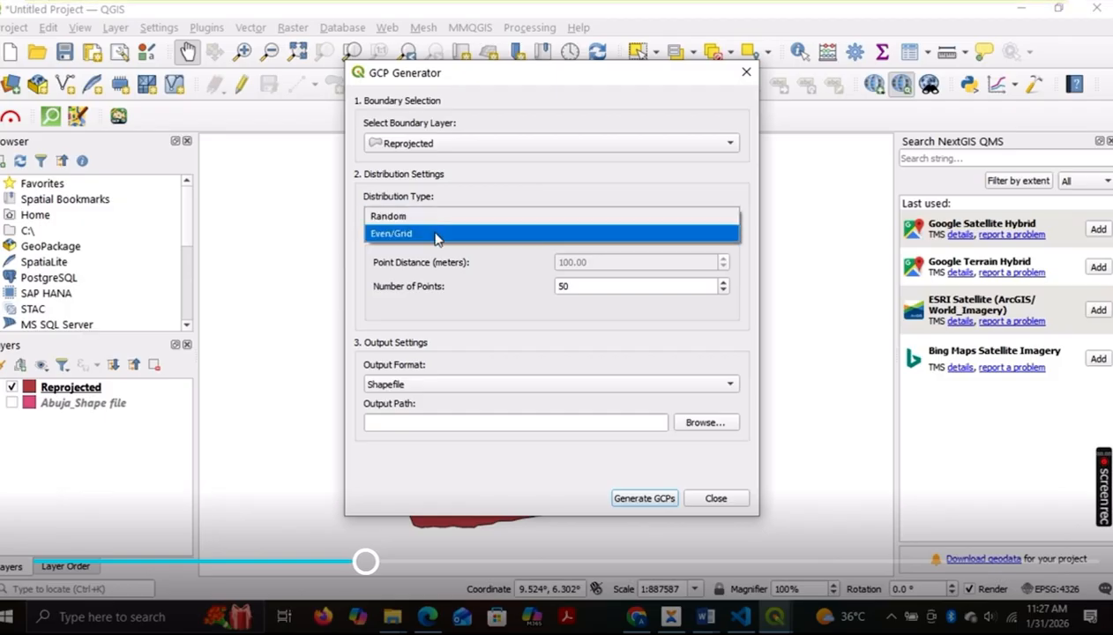
{"action": "left_click", "coordinate": [438, 233]}
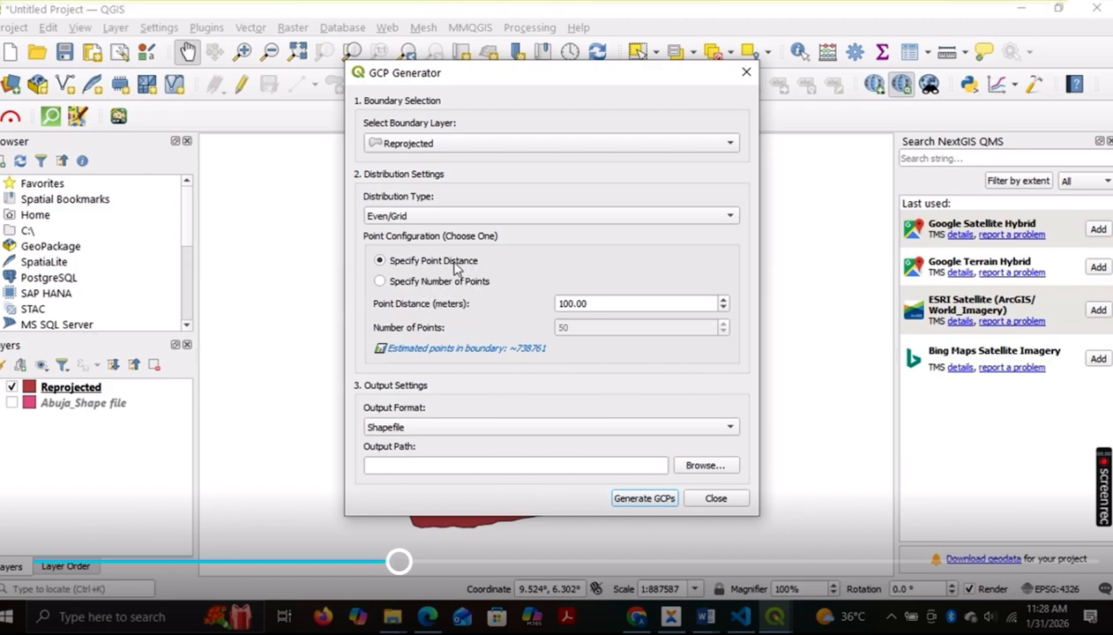
Step: Set the point distance of the even grid to 6500 meters
{"action": "left_click", "coordinate": [574, 303]}
{"action": "key", "text": "BackSpace"}
{"action": "key", "text": "BackSpace"}
{"action": "key", "text": "BackSpace"}
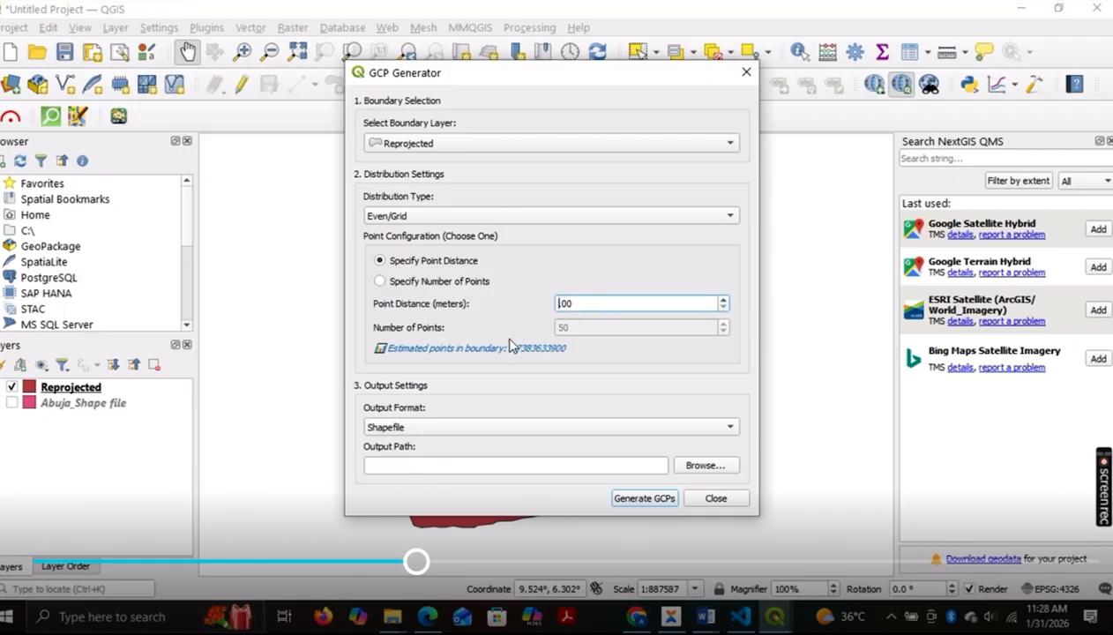
{"action": "type", "text": "65000"}
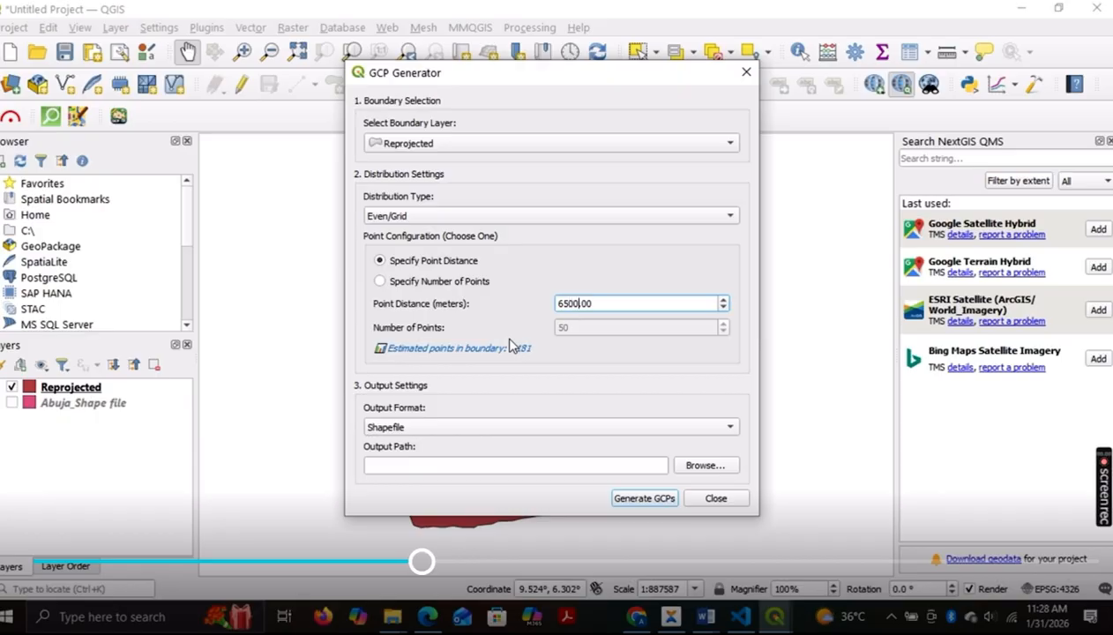
{"action": "key", "text": "BackSpace"}
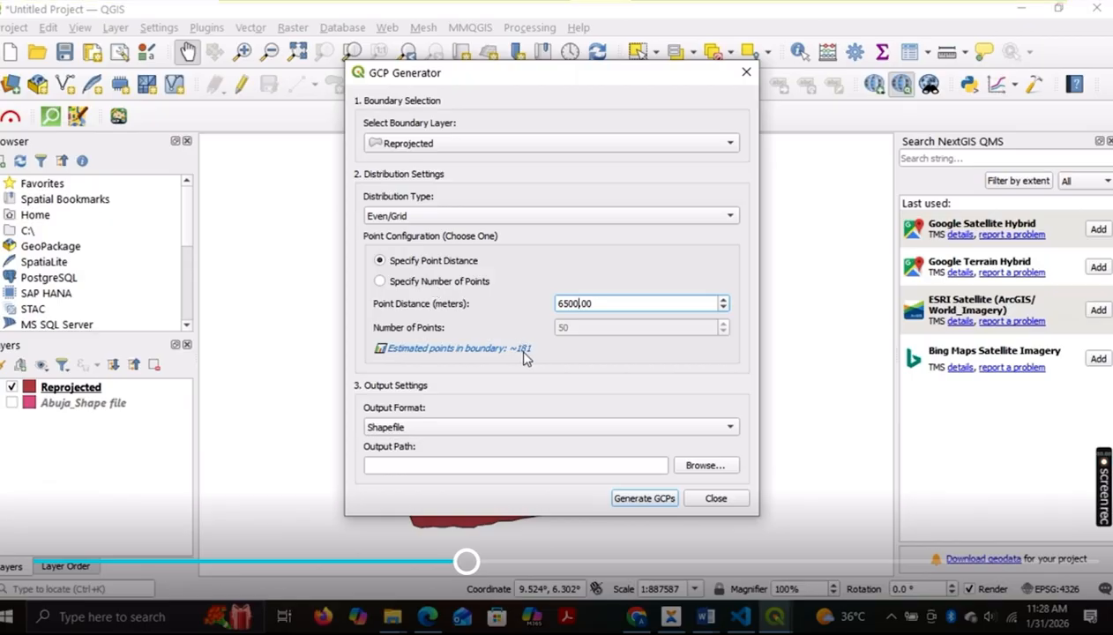
Step: Switch the point configuration to a specified number of points and set it to 1000
{"action": "left_click", "coordinate": [459, 282]}
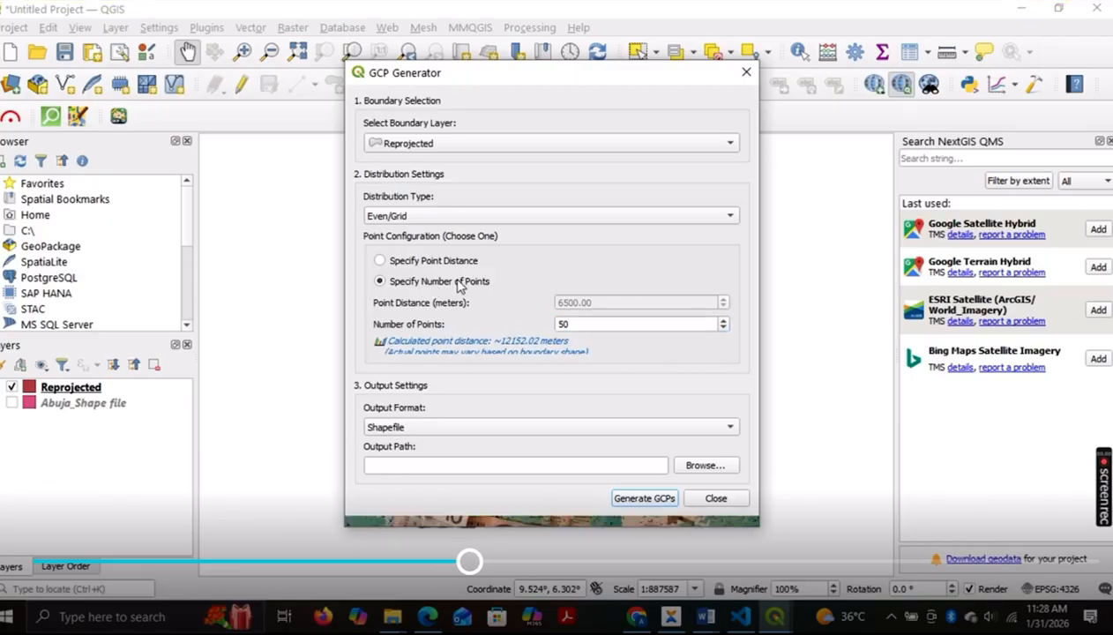
{"action": "left_click", "coordinate": [574, 328]}
{"action": "left_click_drag", "start_coordinate": [574, 328], "coordinate": [551, 327]}
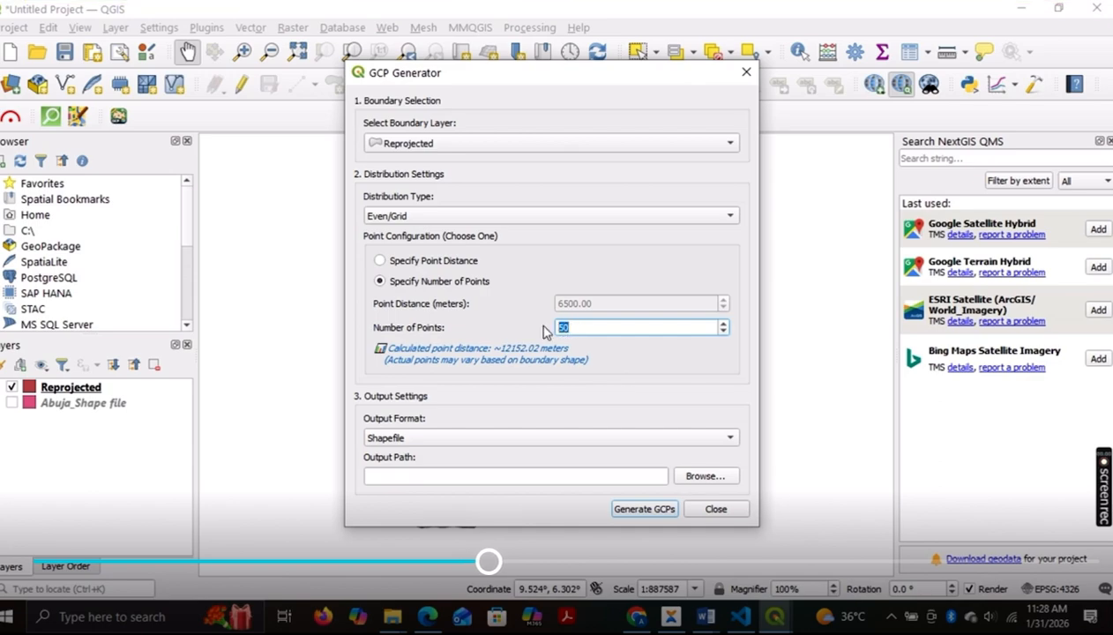
{"action": "type", "text": "1000"}
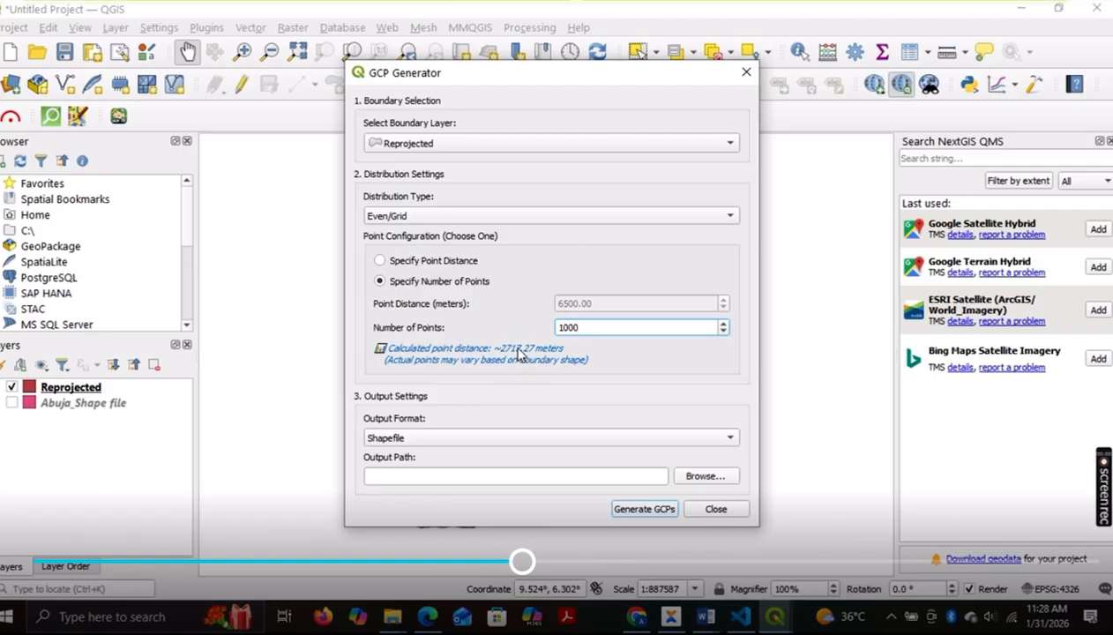
Step: Change the distribution type to Random and keep Shapefile as the output format
{"action": "left_click", "coordinate": [614, 220]}
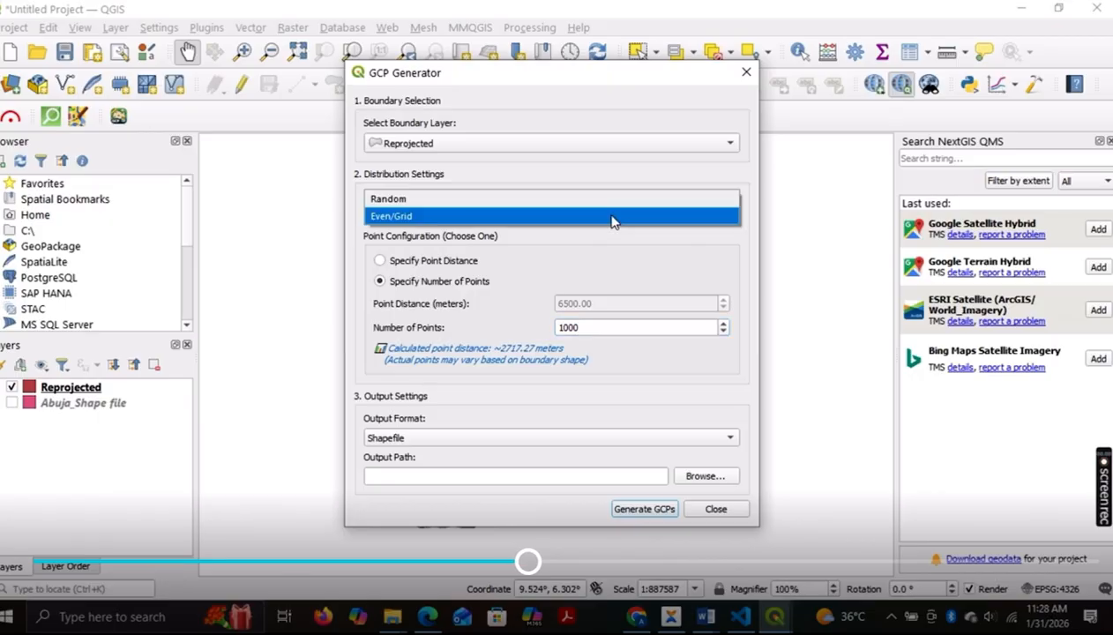
{"action": "key", "text": "Up"}
{"action": "key", "text": "Return"}
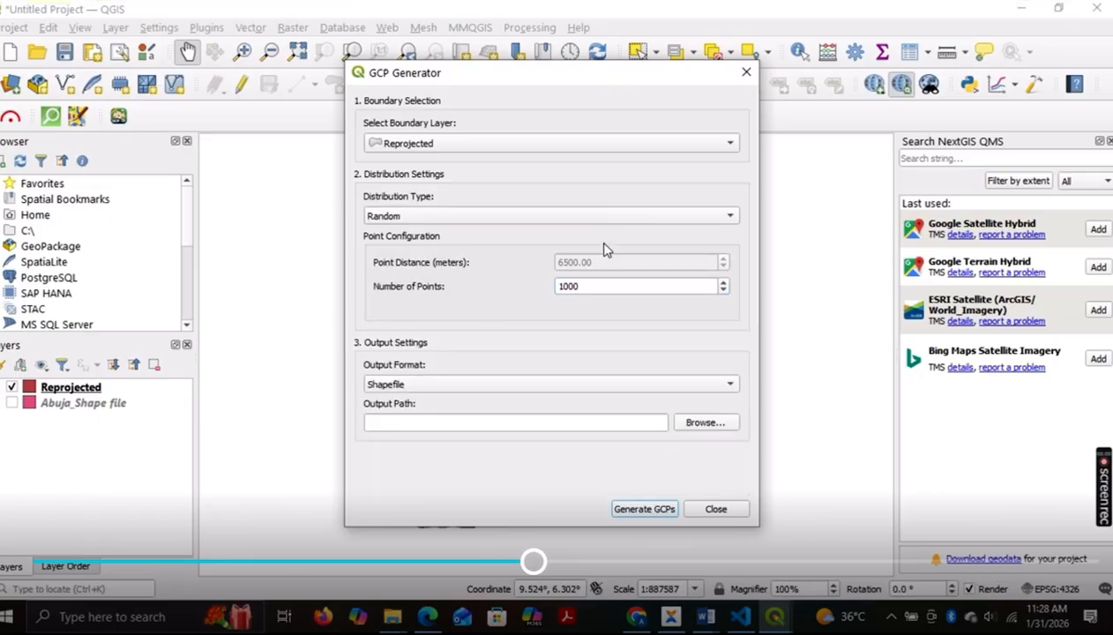
{"action": "double_click", "coordinate": [593, 286]}
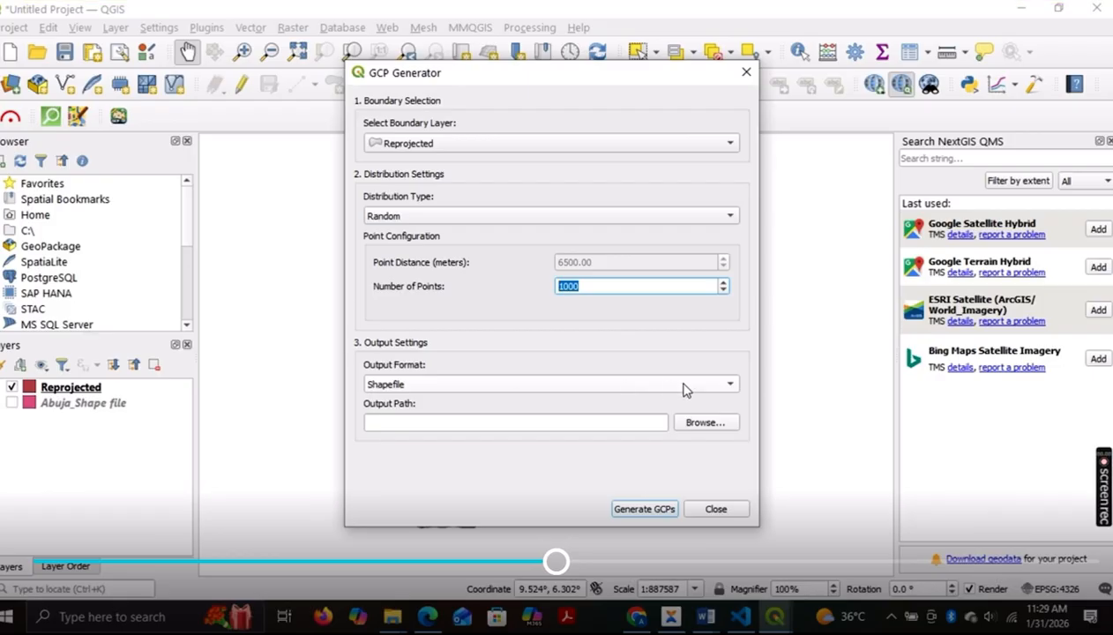
{"action": "left_click", "coordinate": [730, 385]}
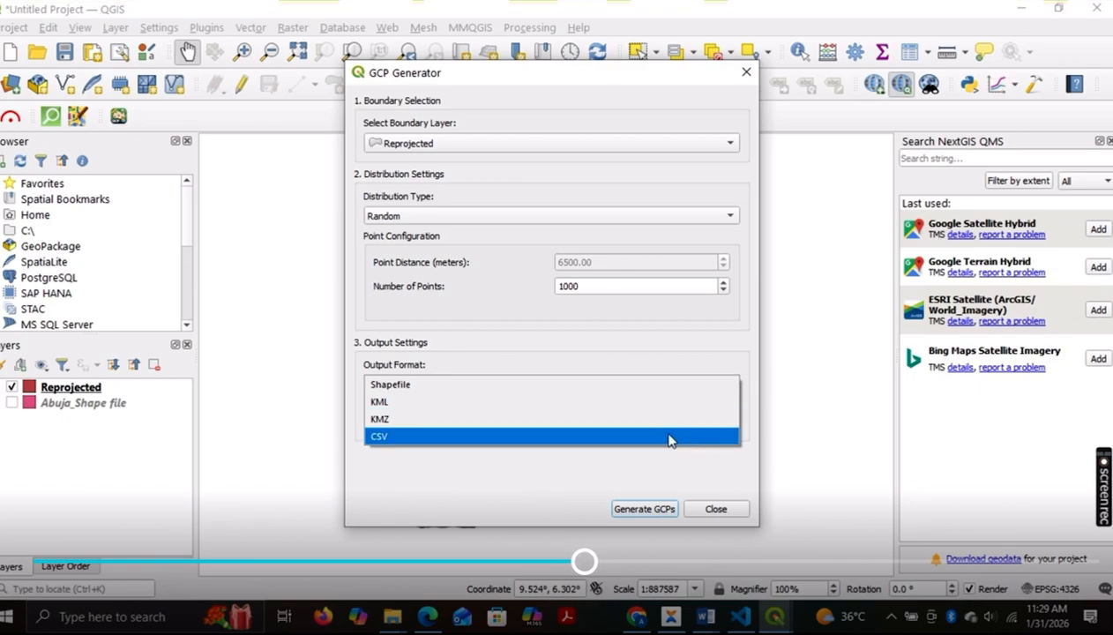
{"action": "left_click", "coordinate": [652, 388]}
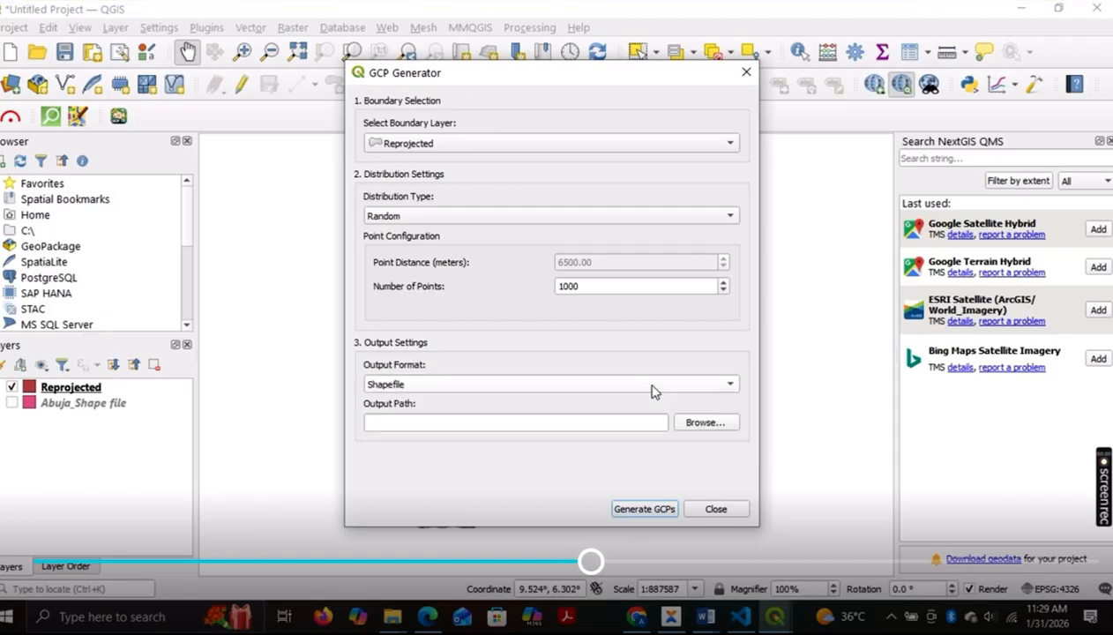
Step: Set the output file to a shapefile named Random_1000 in the Abuja test folder
{"action": "left_click", "coordinate": [710, 424]}
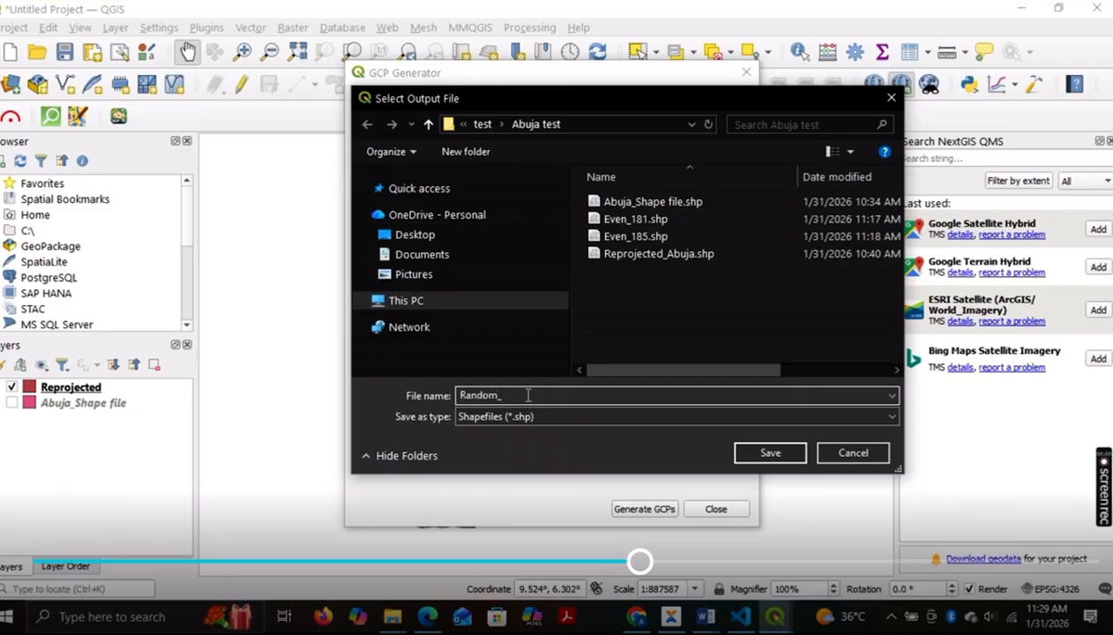
{"action": "type", "text": "000"}
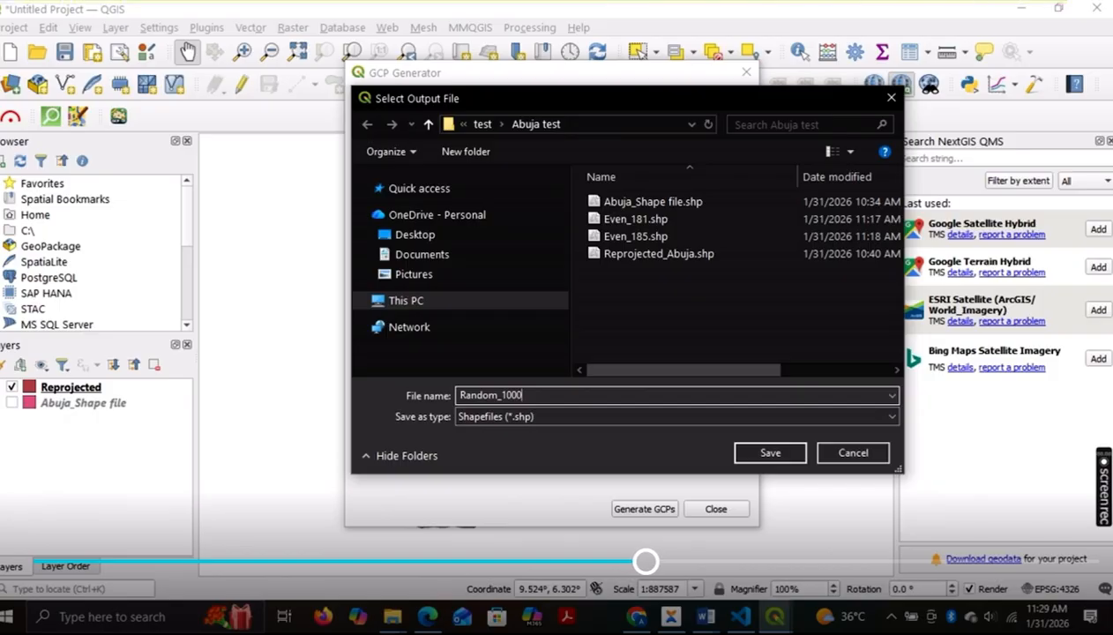
{"action": "left_click", "coordinate": [769, 453]}
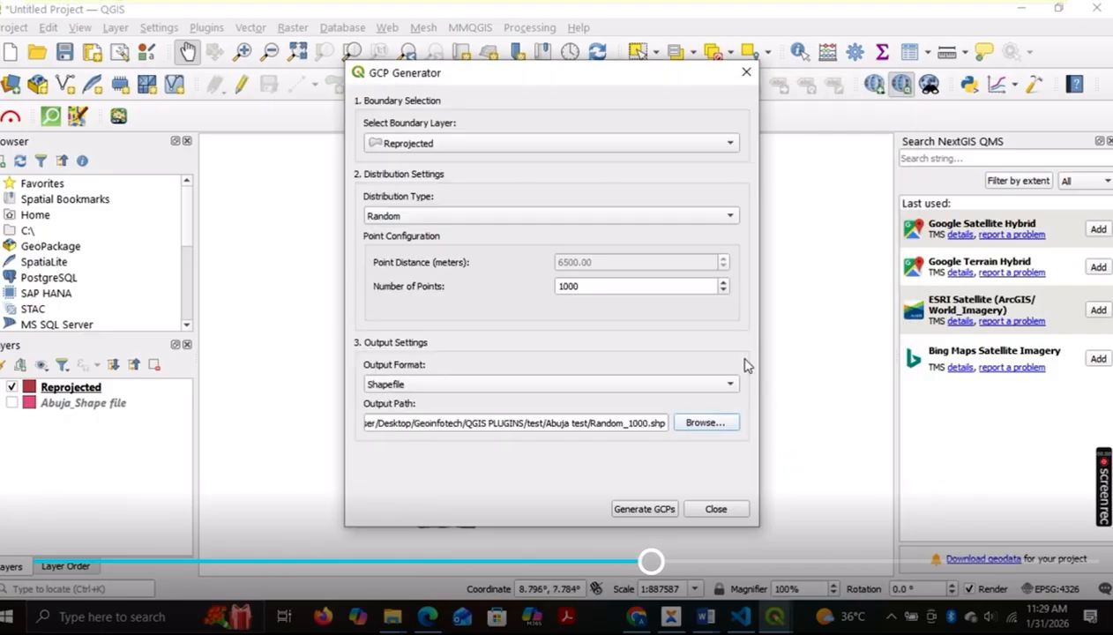
Step: Generate the random GCPs and move the generator dialog aside to inspect the points over the boundary
{"action": "left_click", "coordinate": [645, 509]}
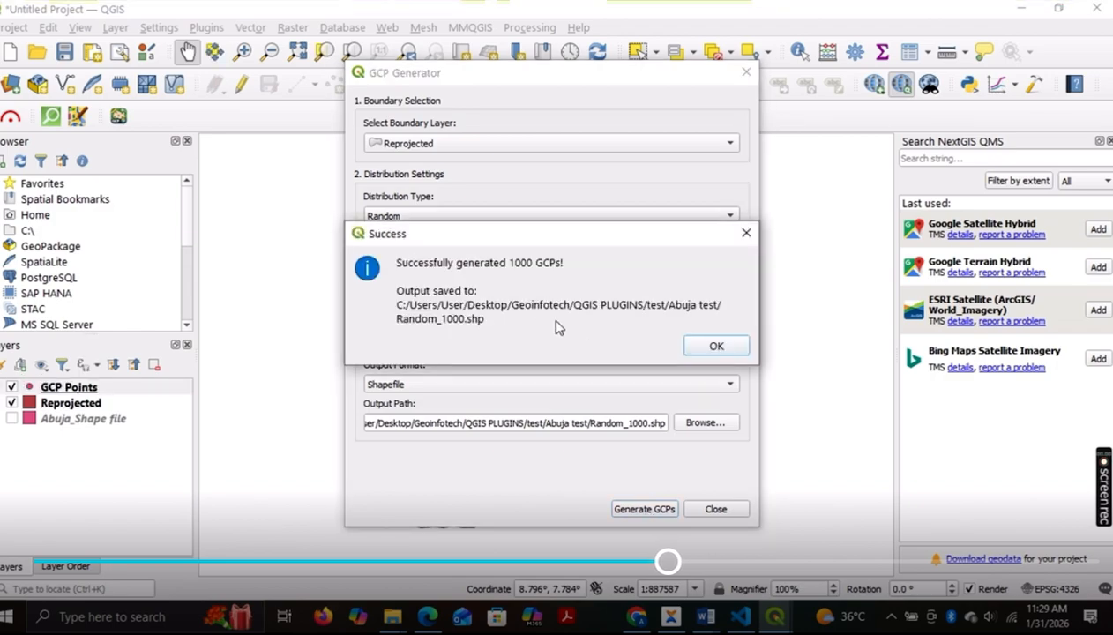
{"action": "left_click", "coordinate": [716, 346]}
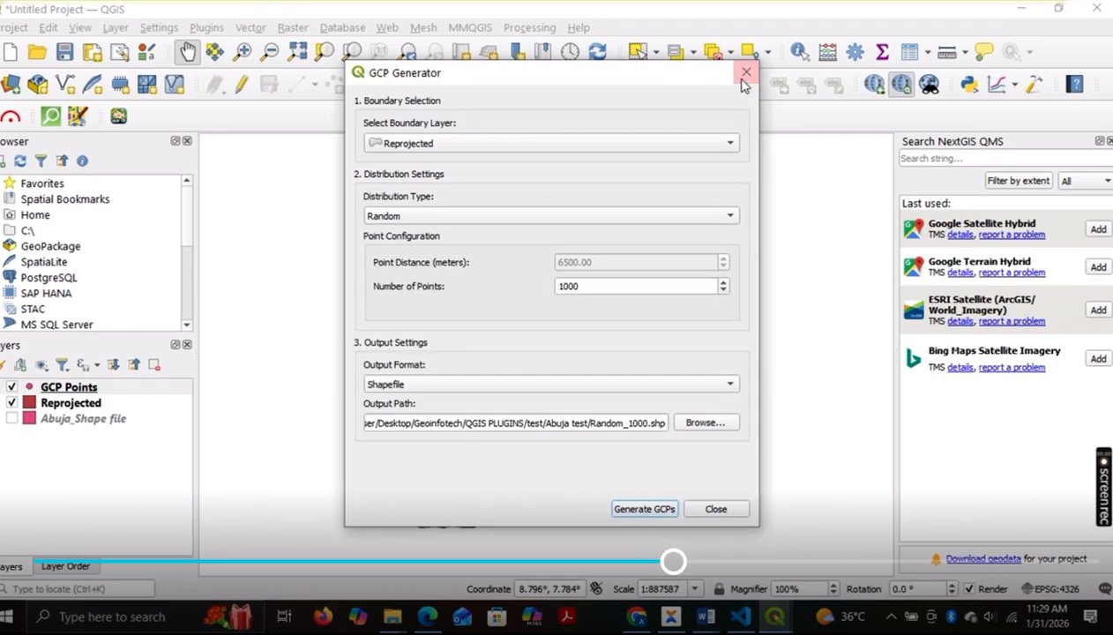
{"action": "left_click_drag", "start_coordinate": [649, 78], "coordinate": [1098, 101]}
{"action": "scroll", "coordinate": [529, 330], "scroll_direction": "up", "scroll_amount": 3}
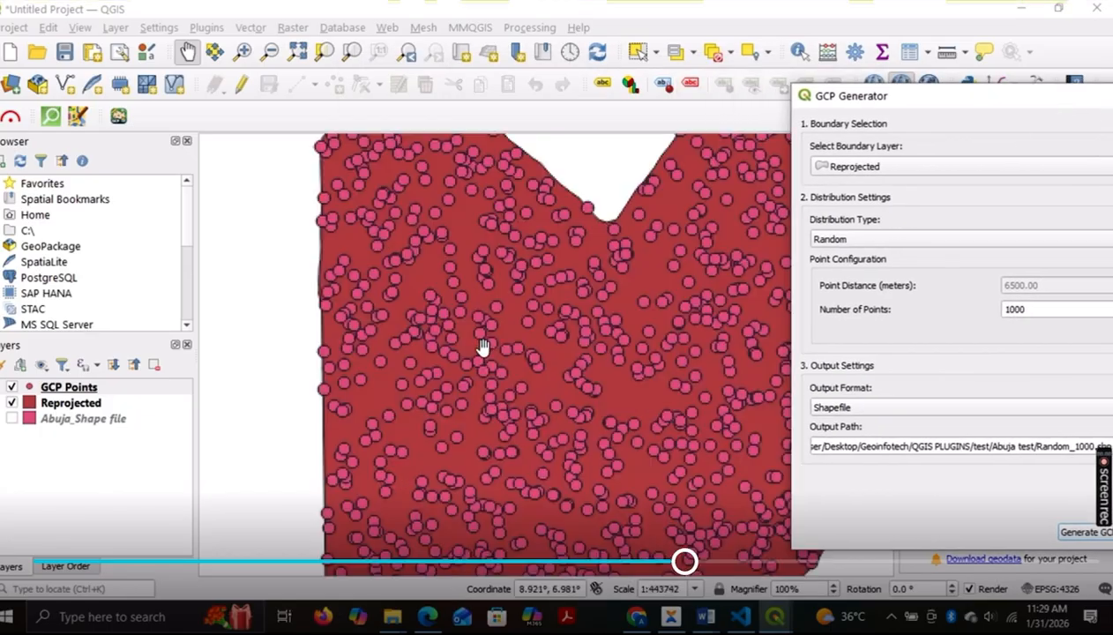
{"action": "scroll", "coordinate": [491, 307], "scroll_direction": "down", "scroll_amount": 3}
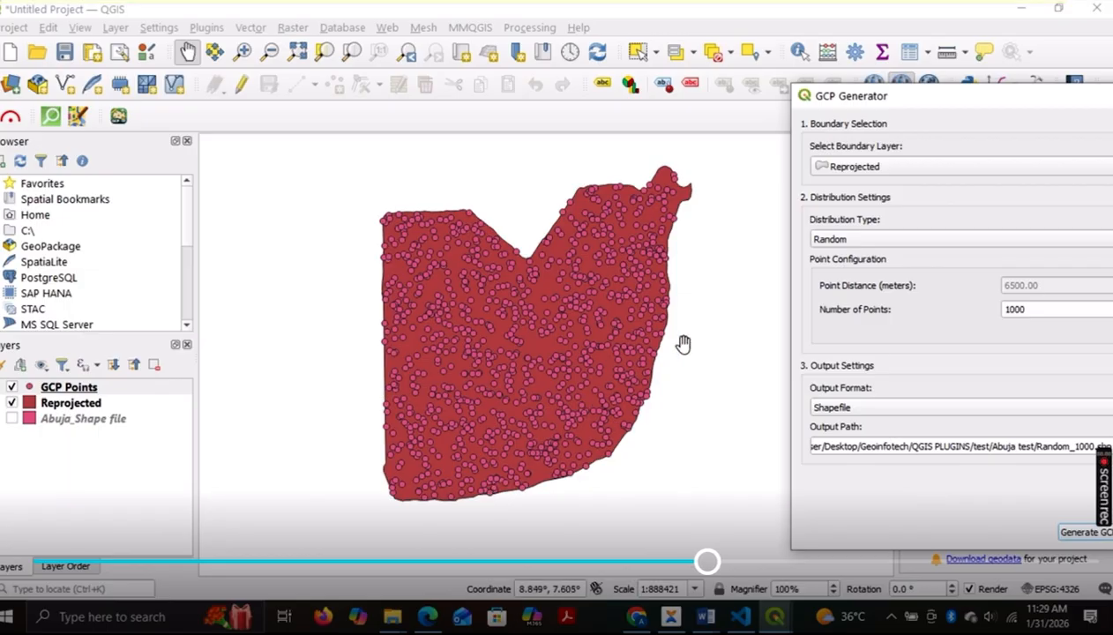
Step: Bring the generator dialog back and set an Even/Grid distribution defined by point distance
{"action": "left_click_drag", "start_coordinate": [966, 101], "coordinate": [536, 103]}
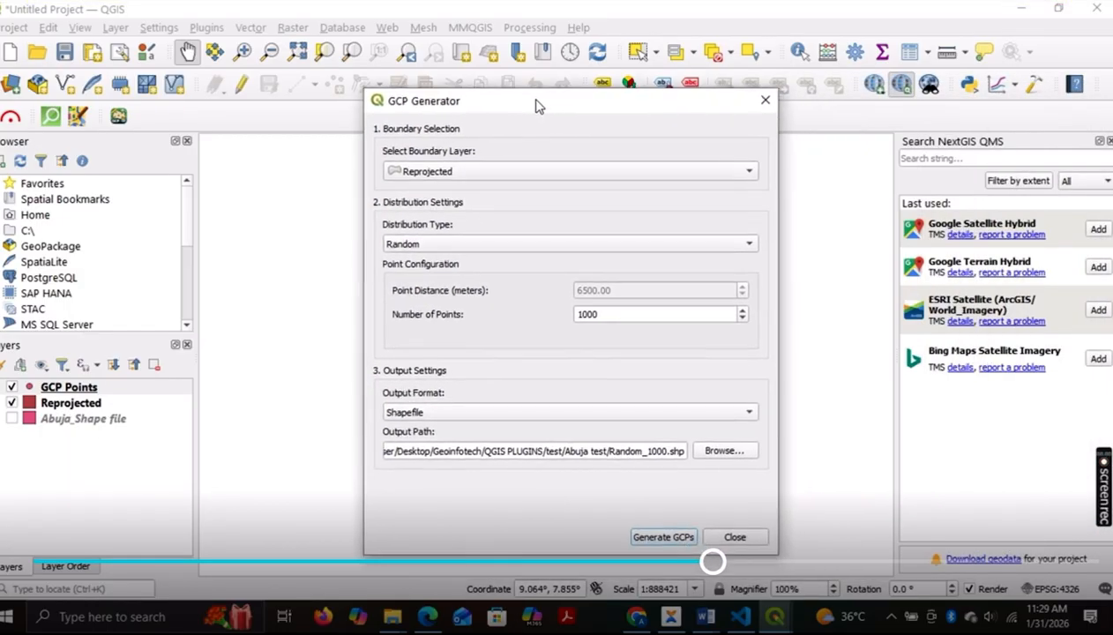
{"action": "left_click", "coordinate": [666, 246]}
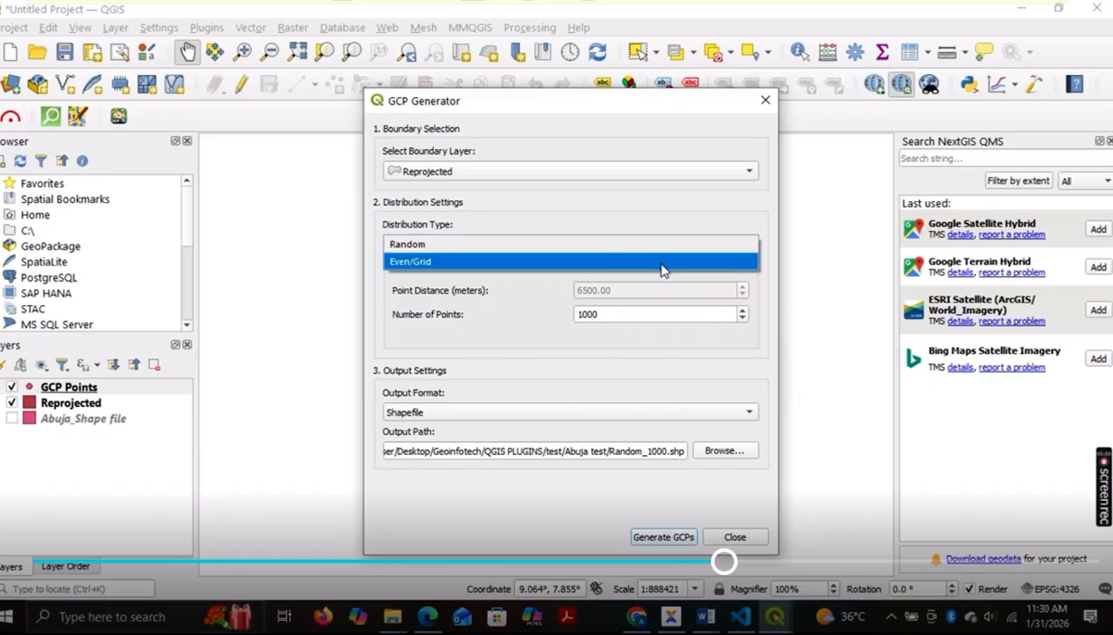
{"action": "left_click", "coordinate": [663, 262]}
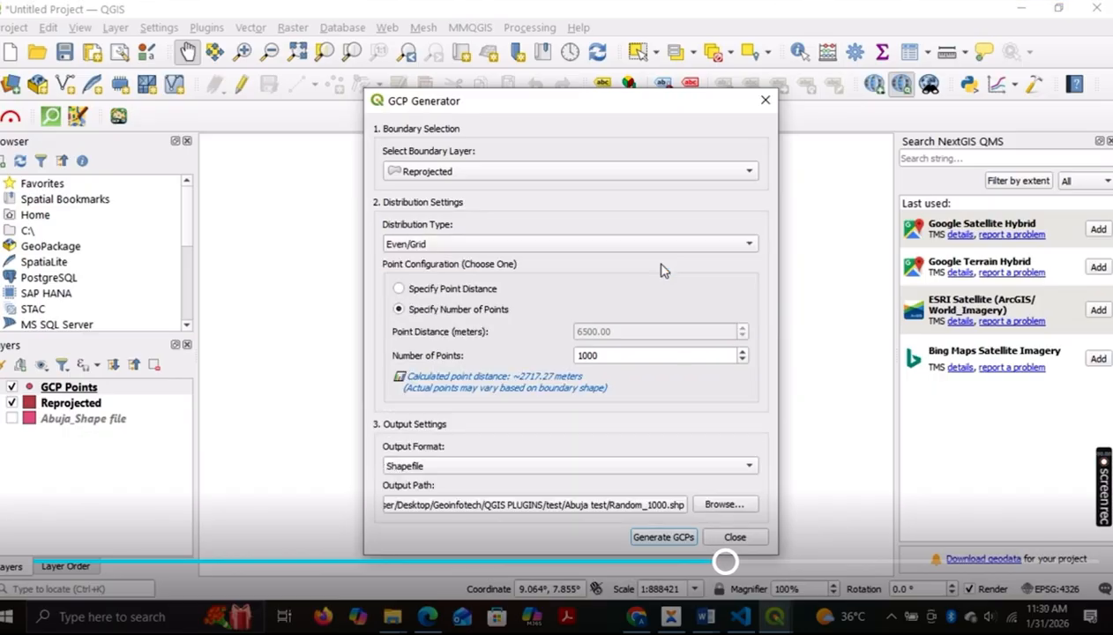
{"action": "left_click", "coordinate": [456, 298]}
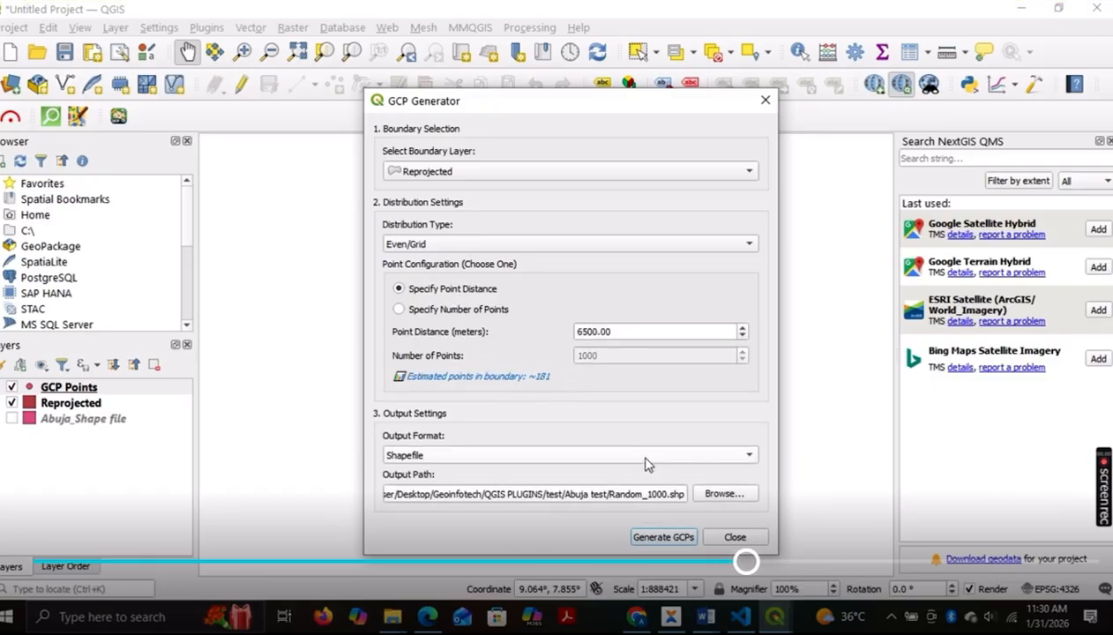
Step: Set the output file to a shapefile named Even_6500m in the Abuja test folder
{"action": "left_click", "coordinate": [721, 496]}
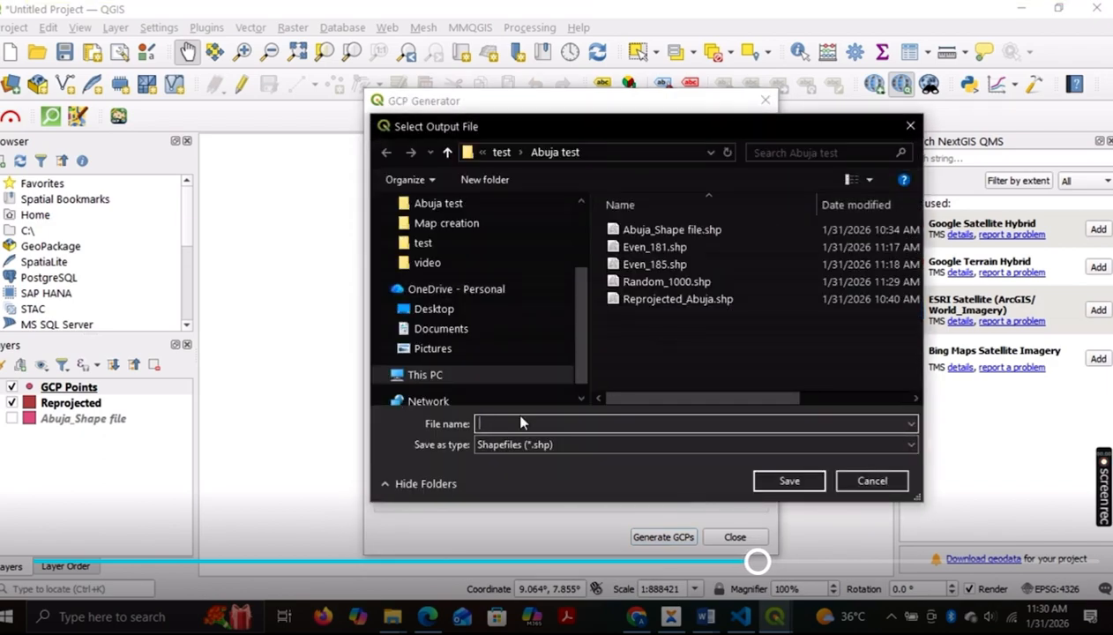
{"action": "type", "text": "Even"}
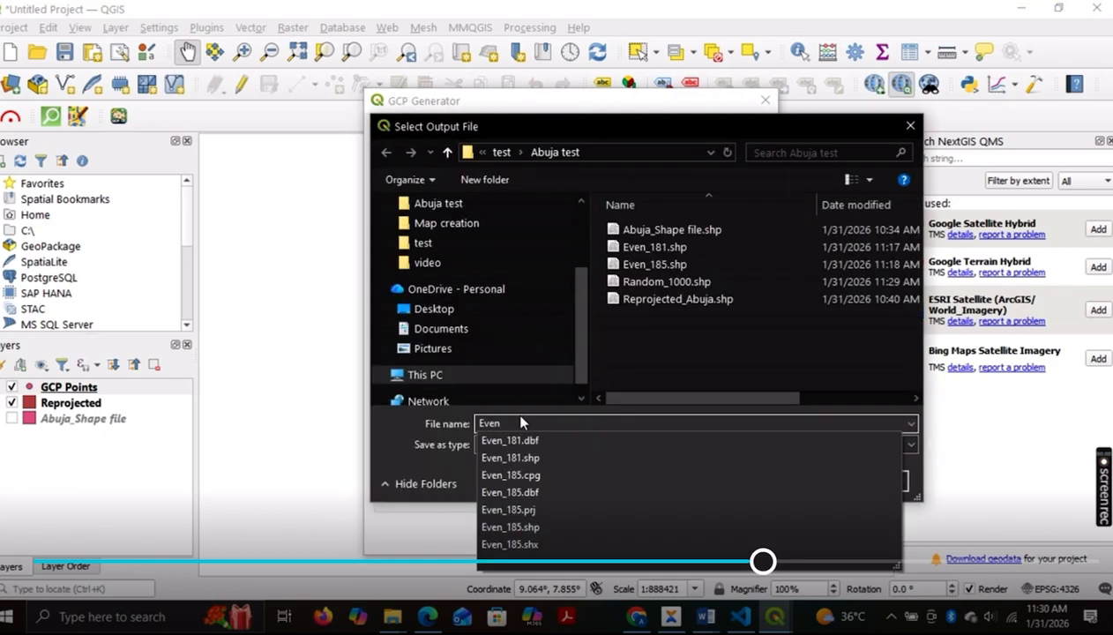
{"action": "type", "text": "_"}
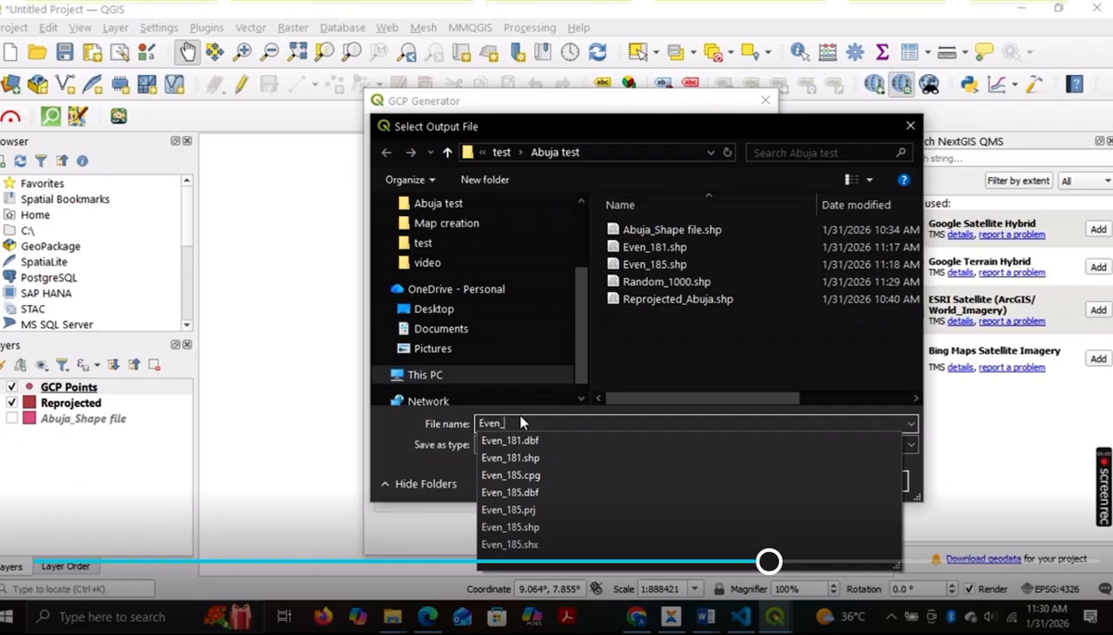
{"action": "type", "text": "655"}
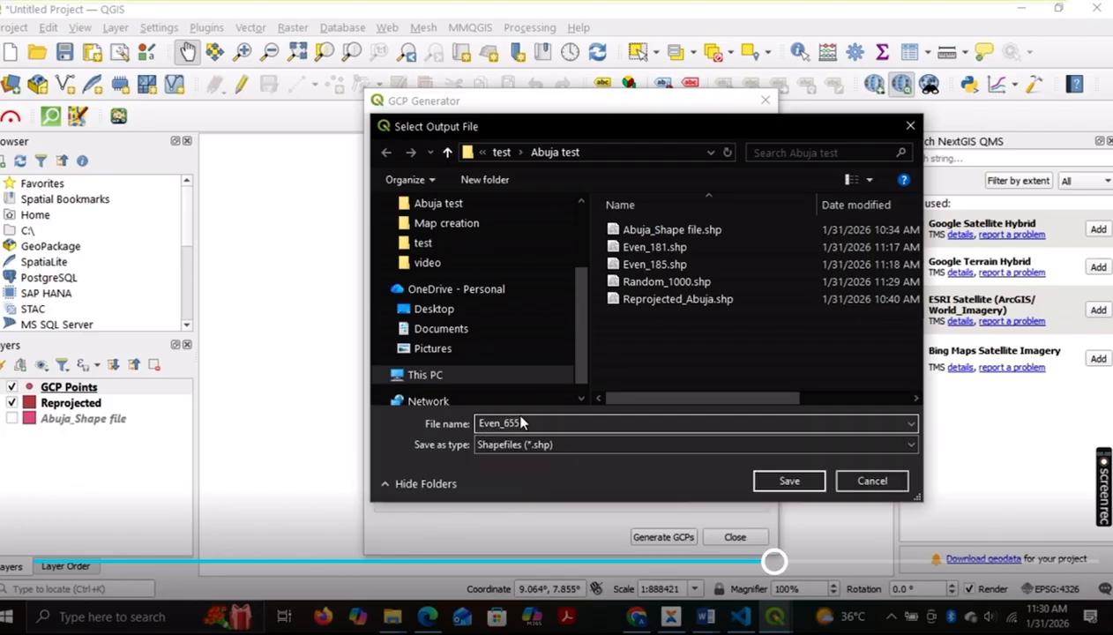
{"action": "key", "text": "BackSpace"}
{"action": "type", "text": "00m"}
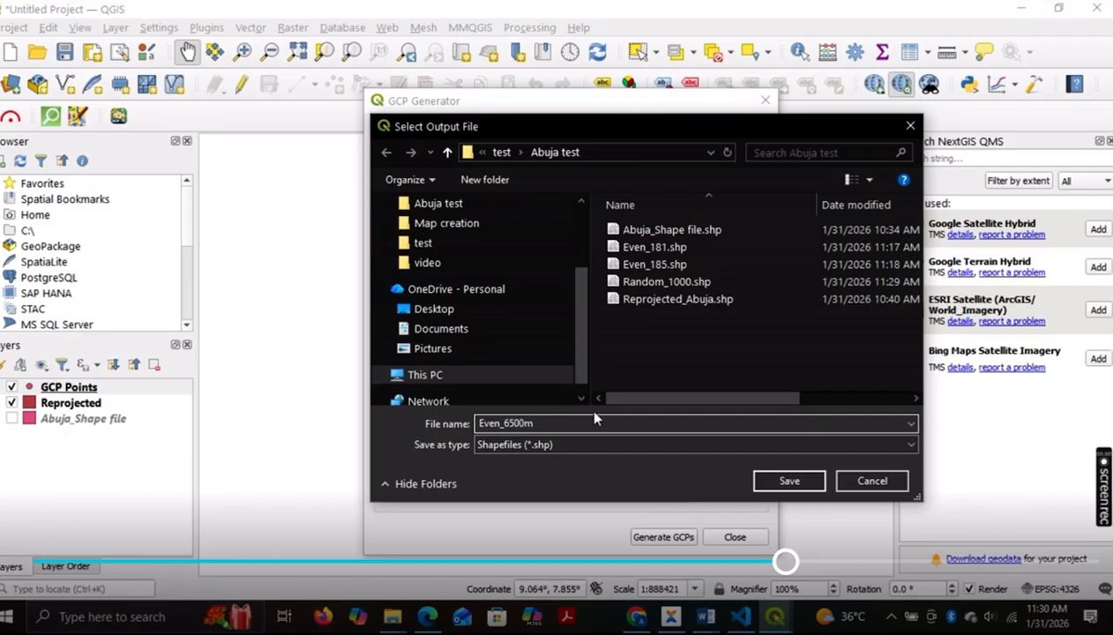
{"action": "left_click", "coordinate": [798, 485]}
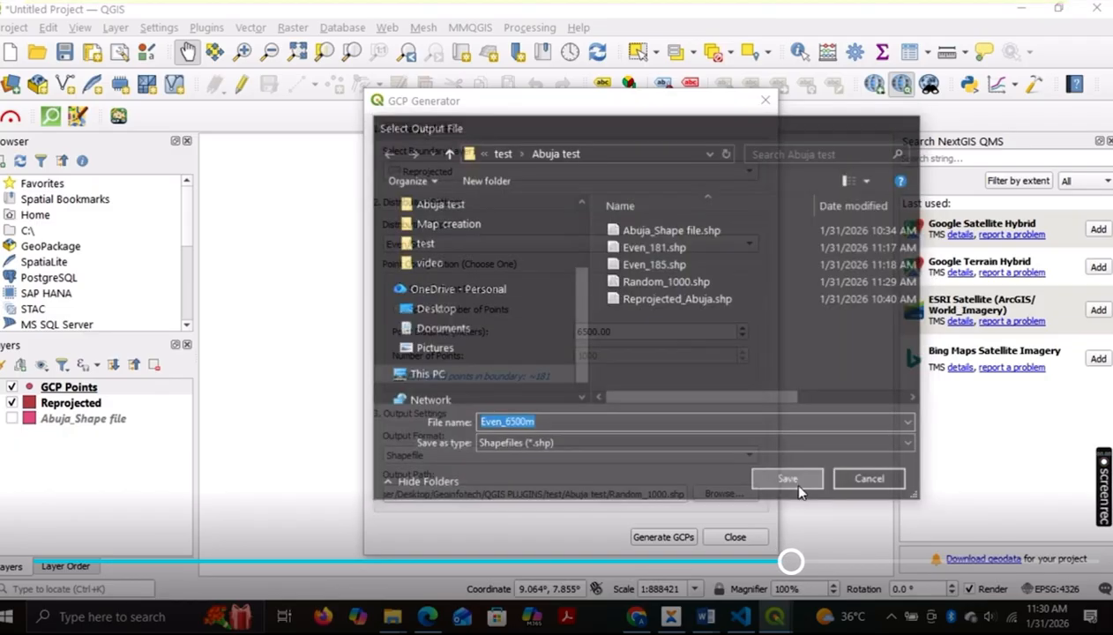
Step: Generate the evenly spaced GCPs and move the generator dialog off the map
{"action": "left_click", "coordinate": [675, 538]}
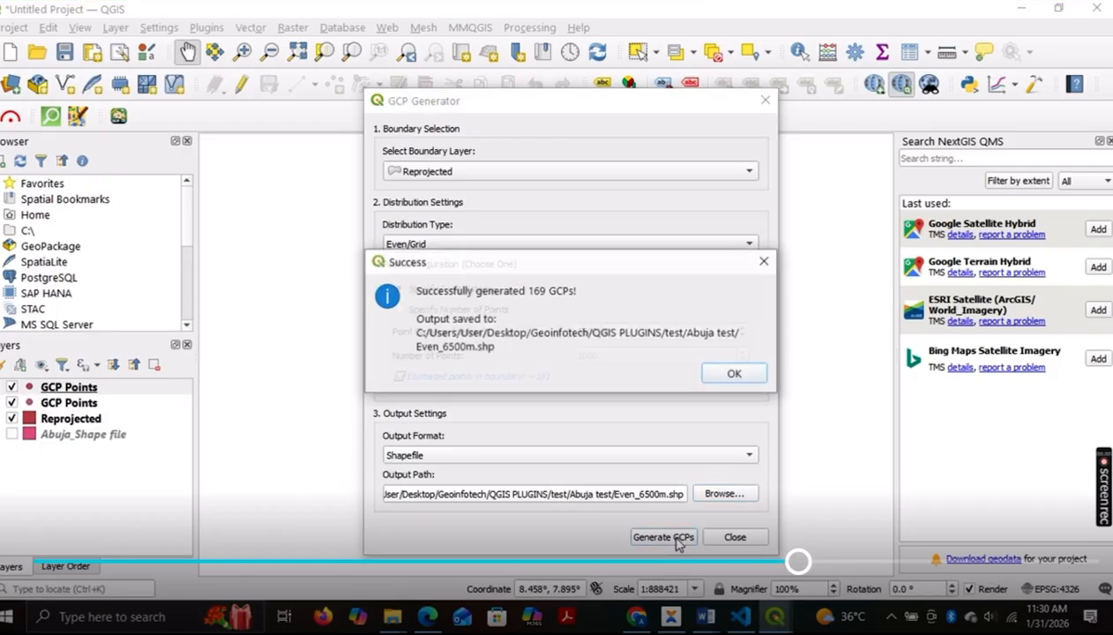
{"action": "left_click", "coordinate": [732, 375]}
{"action": "left_click_drag", "start_coordinate": [566, 104], "coordinate": [935, 105]}
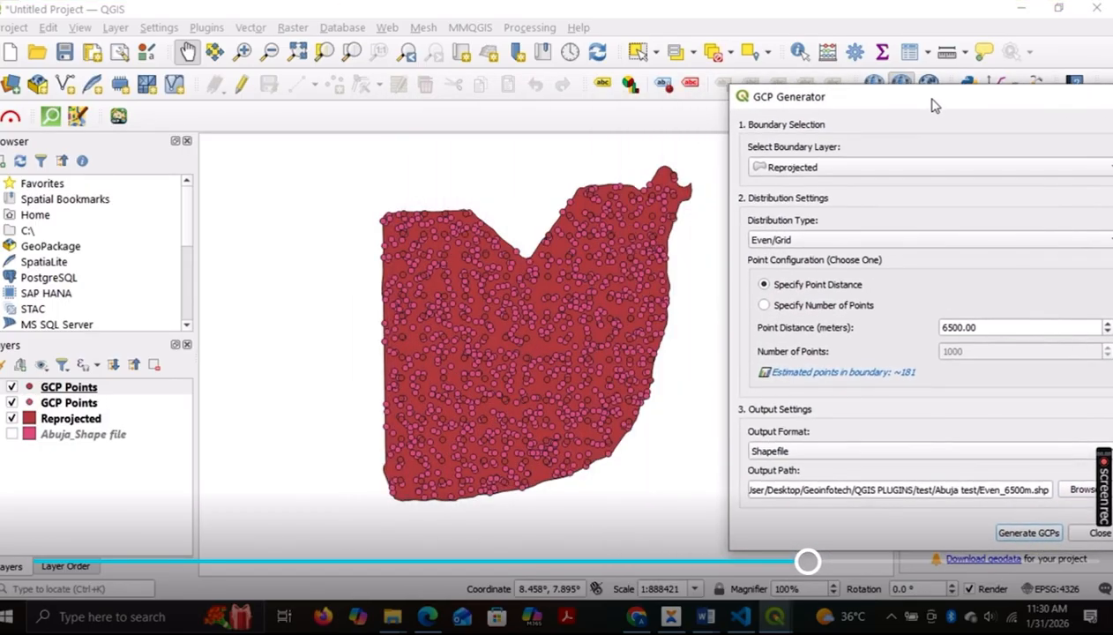
Step: Hide the random GCP Points layer and inspect the evenly spaced points across the Reprojected boundary
{"action": "left_click", "coordinate": [11, 403]}
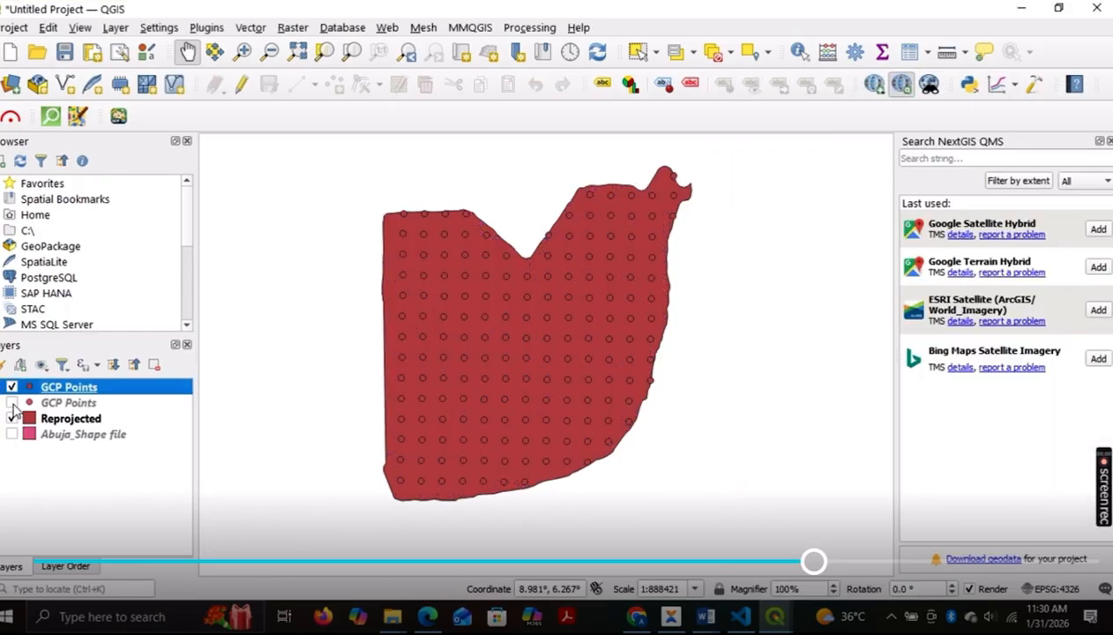
{"action": "scroll", "coordinate": [452, 323], "scroll_direction": "up", "scroll_amount": 1}
{"action": "scroll", "coordinate": [514, 301], "scroll_direction": "down", "scroll_amount": 1}
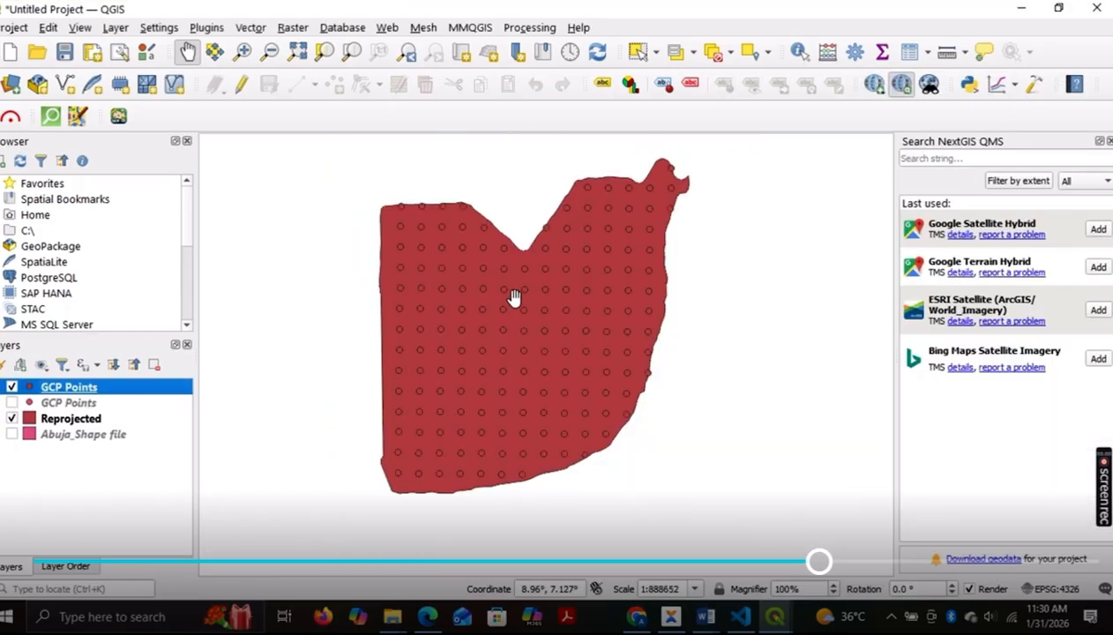
{"action": "scroll", "coordinate": [574, 273], "scroll_direction": "up", "scroll_amount": 1}
{"action": "scroll", "coordinate": [662, 362], "scroll_direction": "up", "scroll_amount": 1}
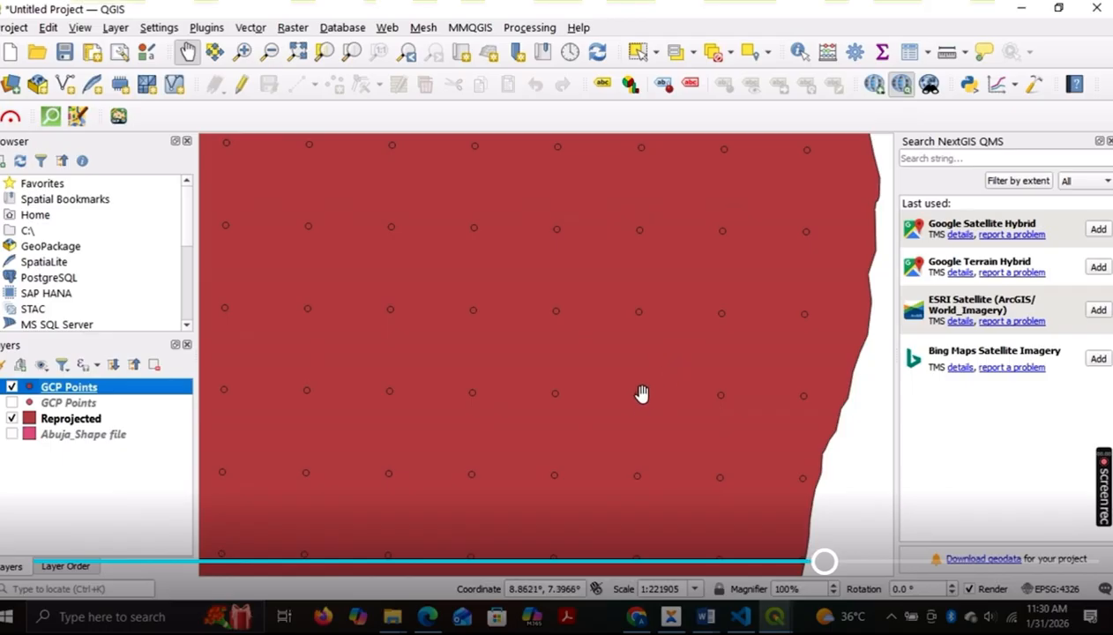
{"action": "scroll", "coordinate": [640, 392], "scroll_direction": "down", "scroll_amount": 1}
{"action": "scroll", "coordinate": [640, 391], "scroll_direction": "down", "scroll_amount": 2}
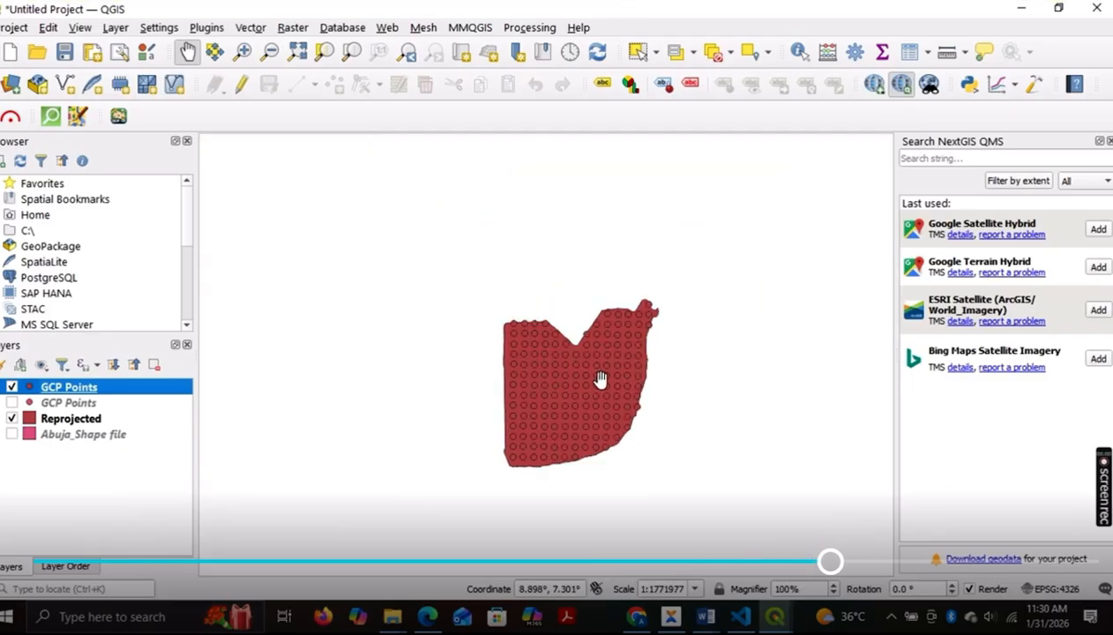
{"action": "scroll", "coordinate": [601, 377], "scroll_direction": "up", "scroll_amount": 1}
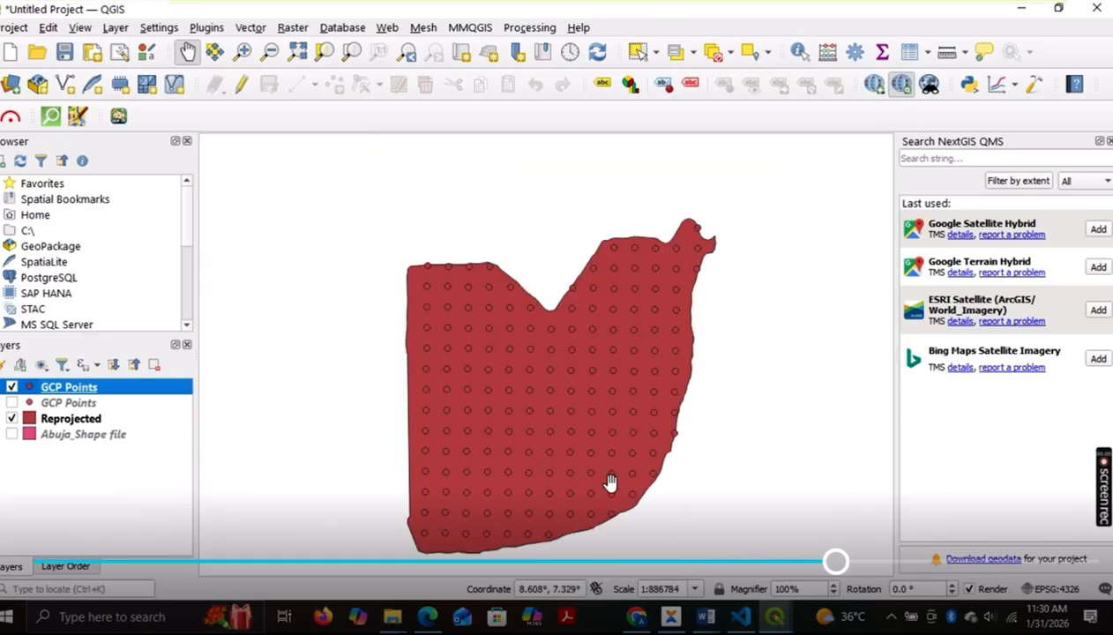
Step: Bring the GCP Generator dialog back over the map and close it
{"action": "left_click", "coordinate": [773, 619]}
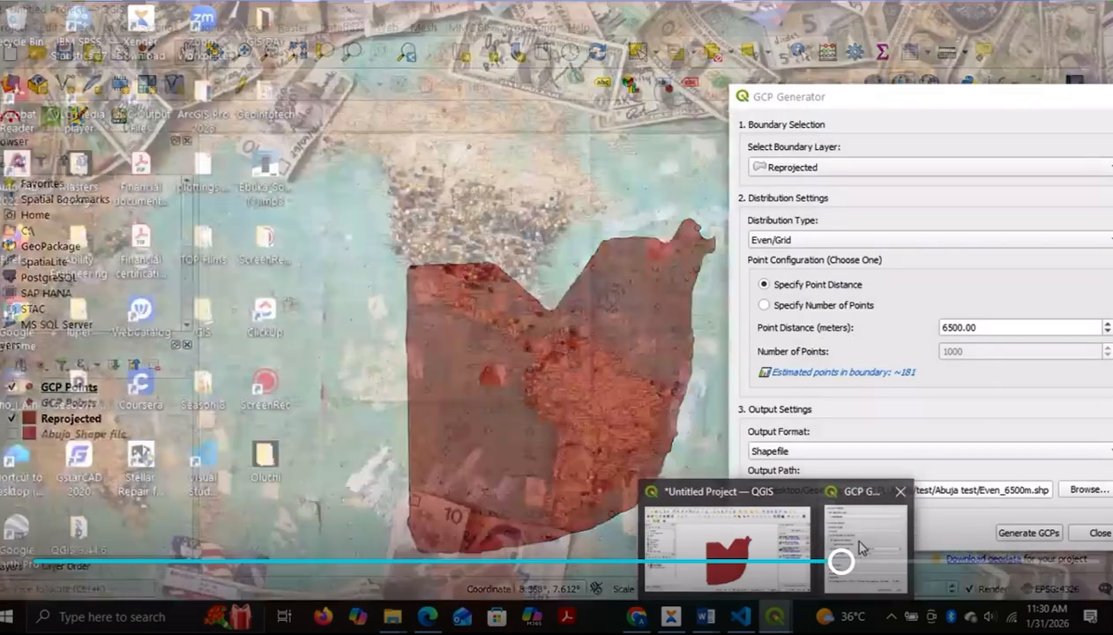
{"action": "left_click", "coordinate": [837, 560]}
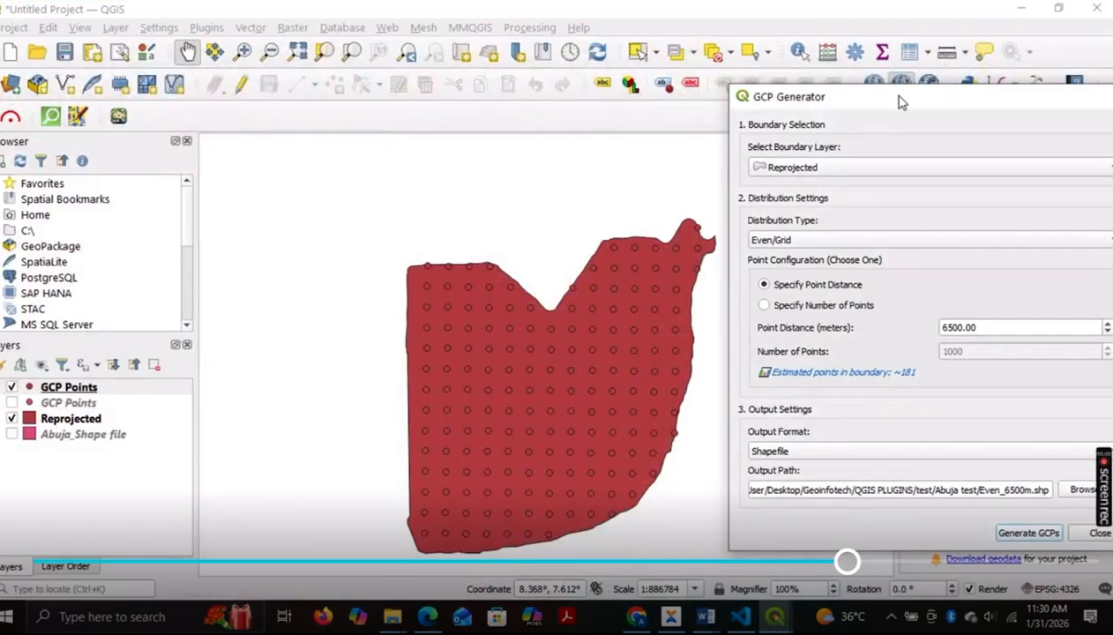
{"action": "left_click_drag", "start_coordinate": [899, 101], "coordinate": [574, 97]}
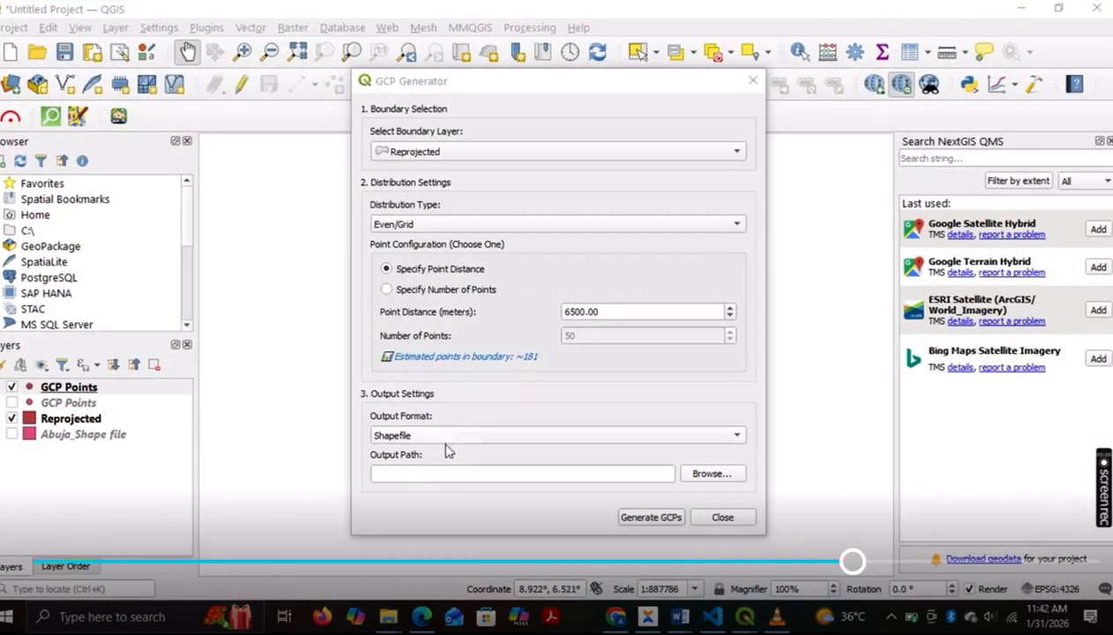
{"action": "left_click", "coordinate": [752, 80]}
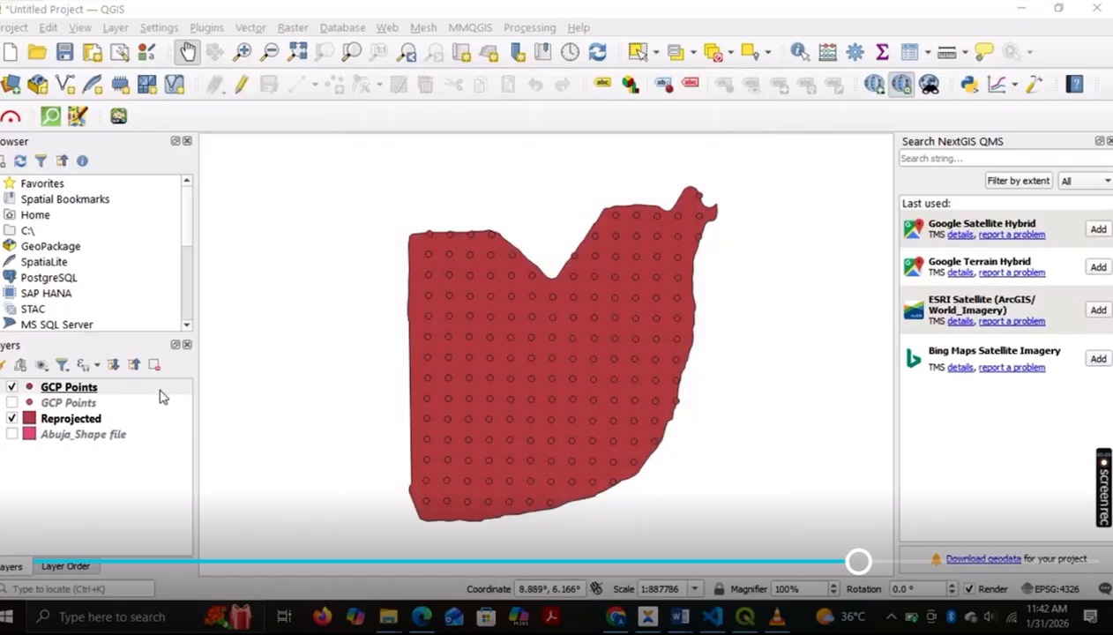
Step: Open the attribute table of the evenly spaced GCP Points layer, widen the x and y columns and review the coordinates
{"action": "right_click", "coordinate": [112, 391]}
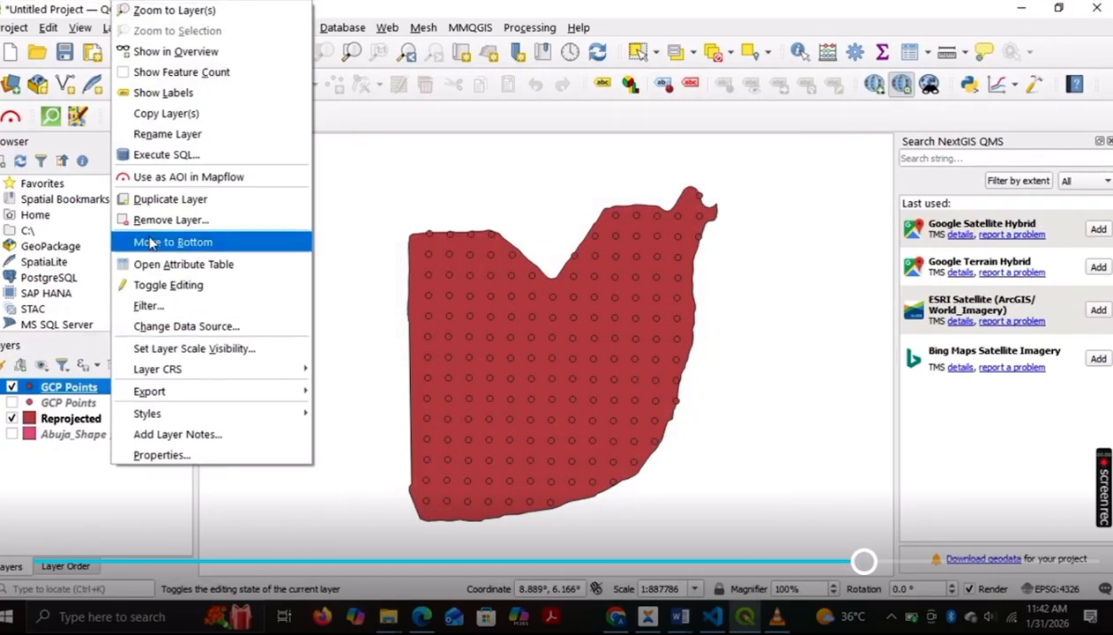
{"action": "left_click", "coordinate": [163, 265]}
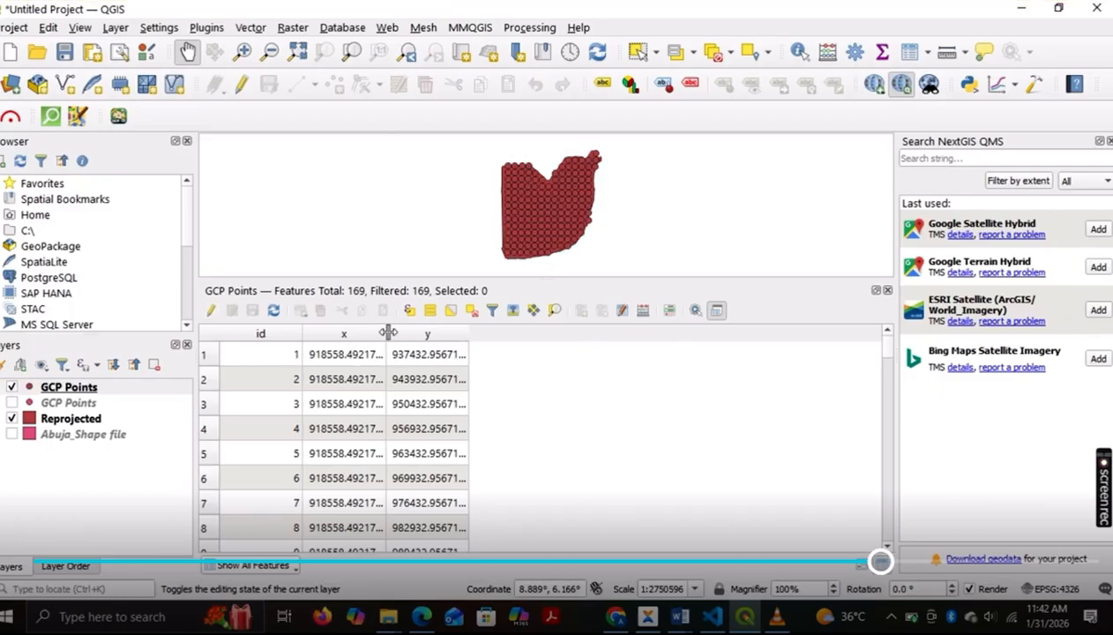
{"action": "left_click_drag", "start_coordinate": [385, 333], "coordinate": [407, 333]}
{"action": "left_click_drag", "start_coordinate": [494, 331], "coordinate": [512, 331]}
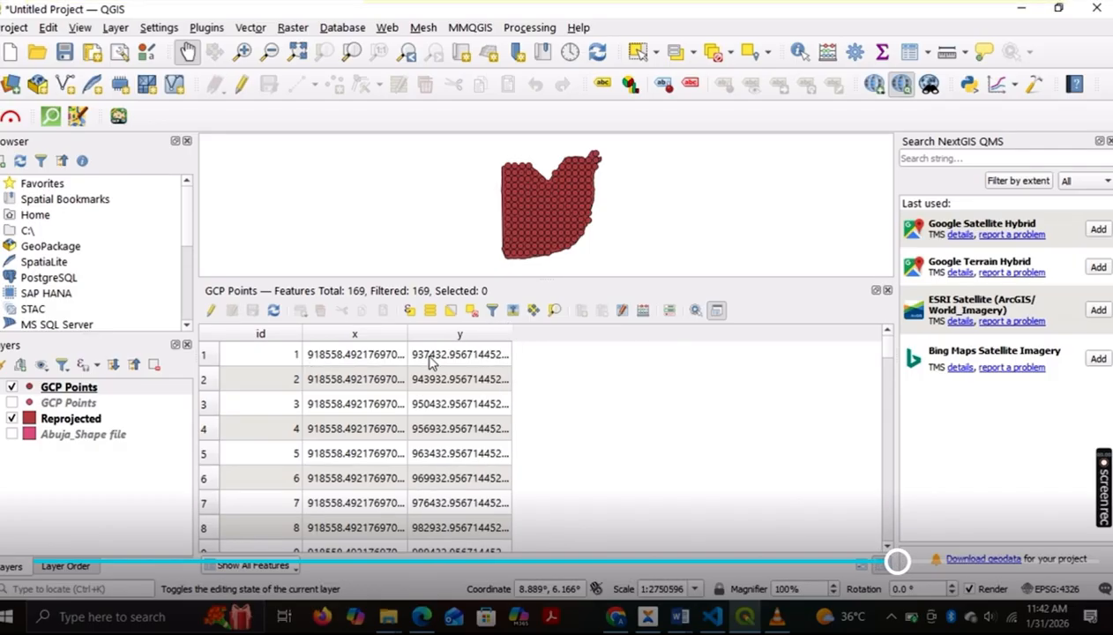
{"action": "scroll", "coordinate": [423, 379], "scroll_direction": "down", "scroll_amount": 20}
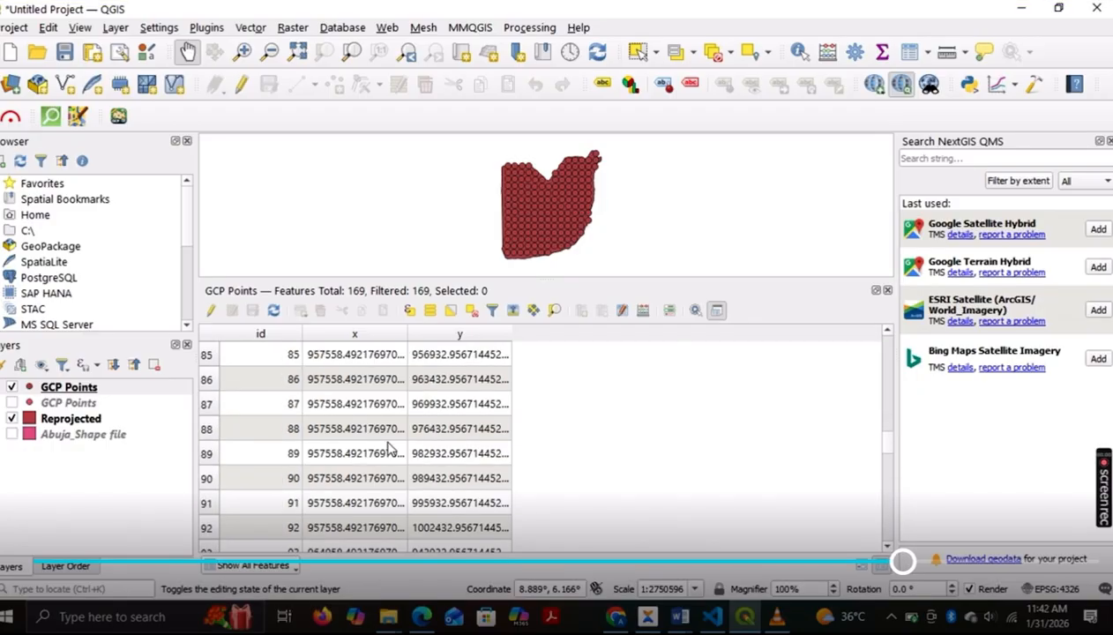
{"action": "scroll", "coordinate": [396, 432], "scroll_direction": "up", "scroll_amount": 19}
{"action": "scroll", "coordinate": [390, 450], "scroll_direction": "down", "scroll_amount": 18}
{"action": "scroll", "coordinate": [390, 450], "scroll_direction": "up", "scroll_amount": 20}
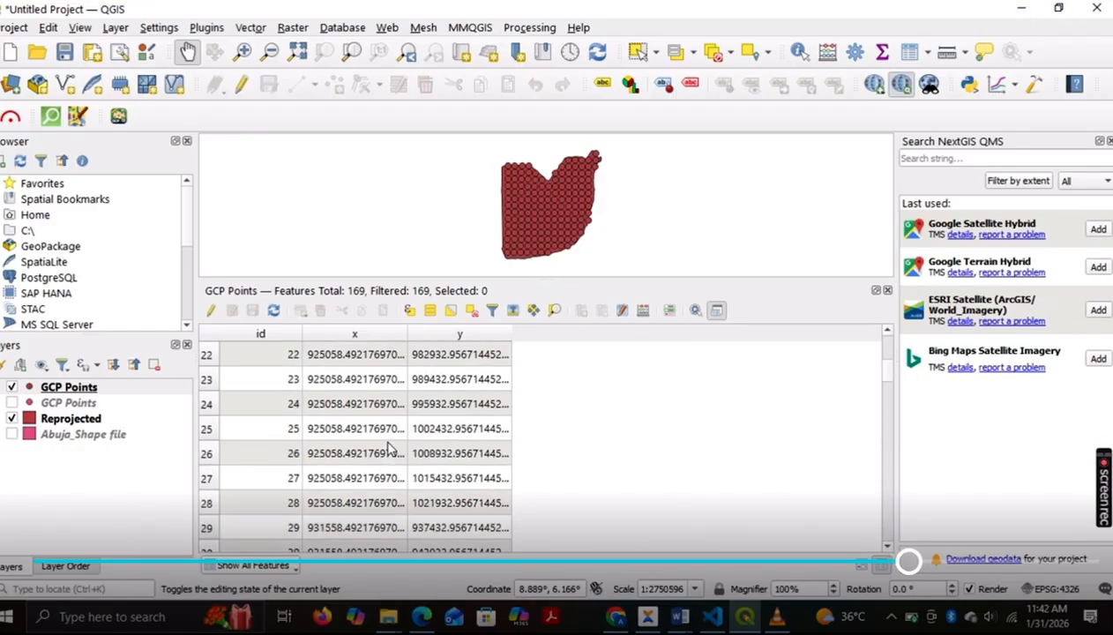
{"action": "scroll", "coordinate": [379, 441], "scroll_direction": "up", "scroll_amount": 7}
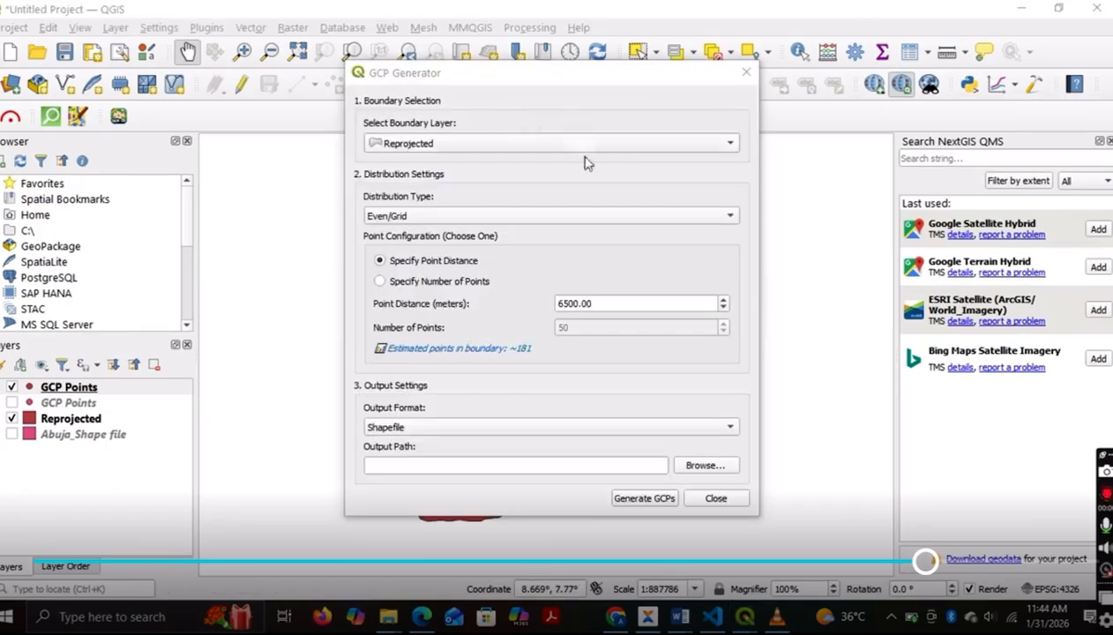
Step: Change the GCP output format to CSV and set the output file to Even_6500m_csv in the Abuja test folder
{"action": "left_click", "coordinate": [727, 426]}
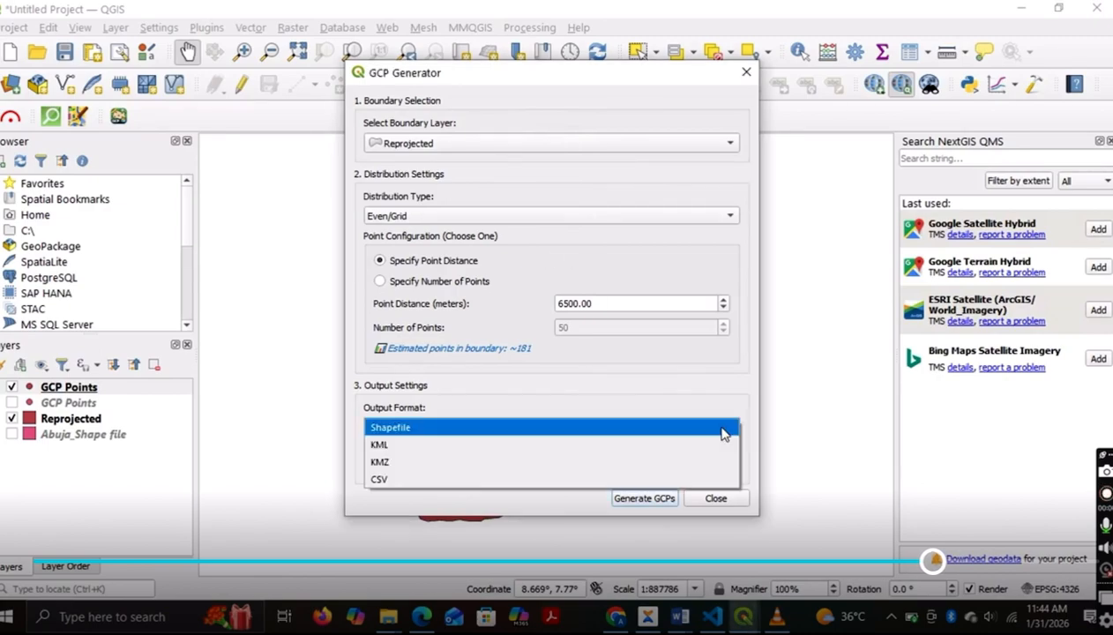
{"action": "left_click", "coordinate": [521, 481]}
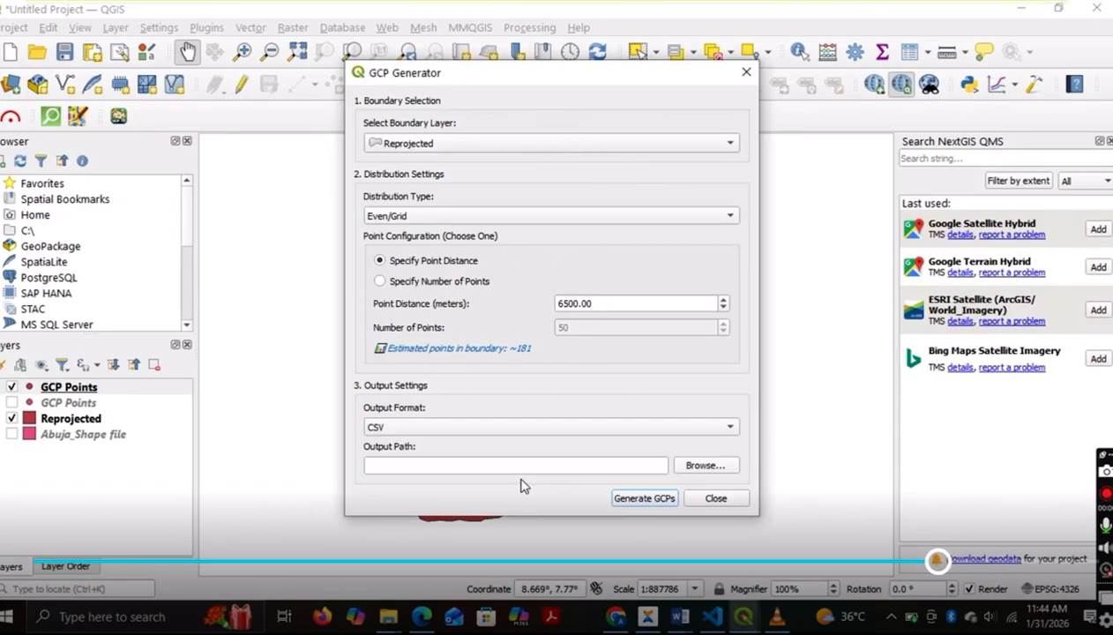
{"action": "left_click", "coordinate": [711, 466]}
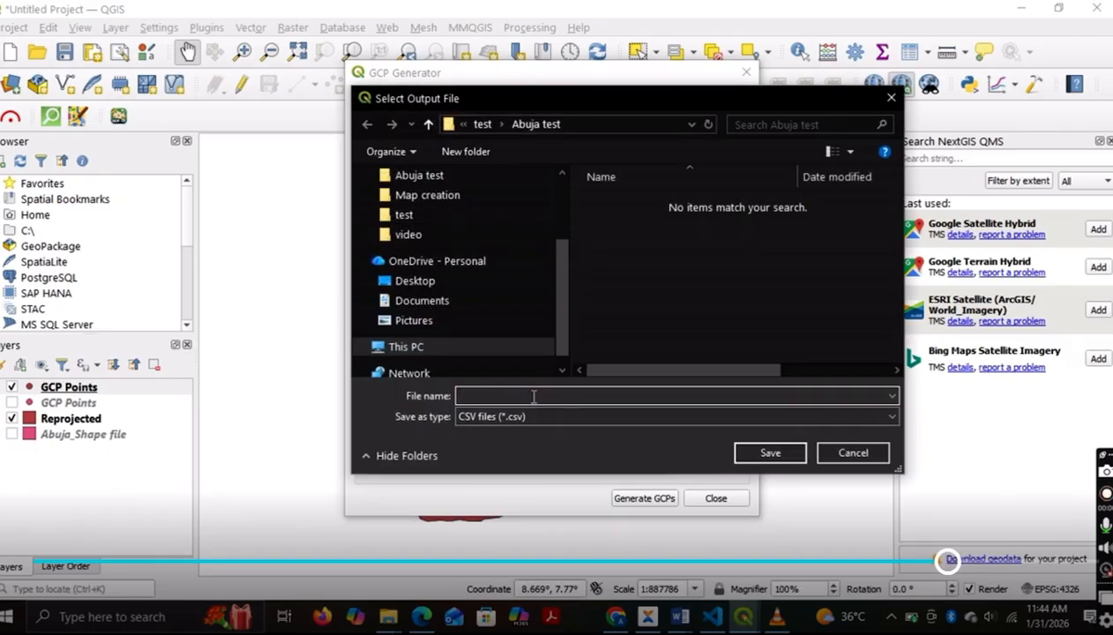
{"action": "type", "text": "E"}
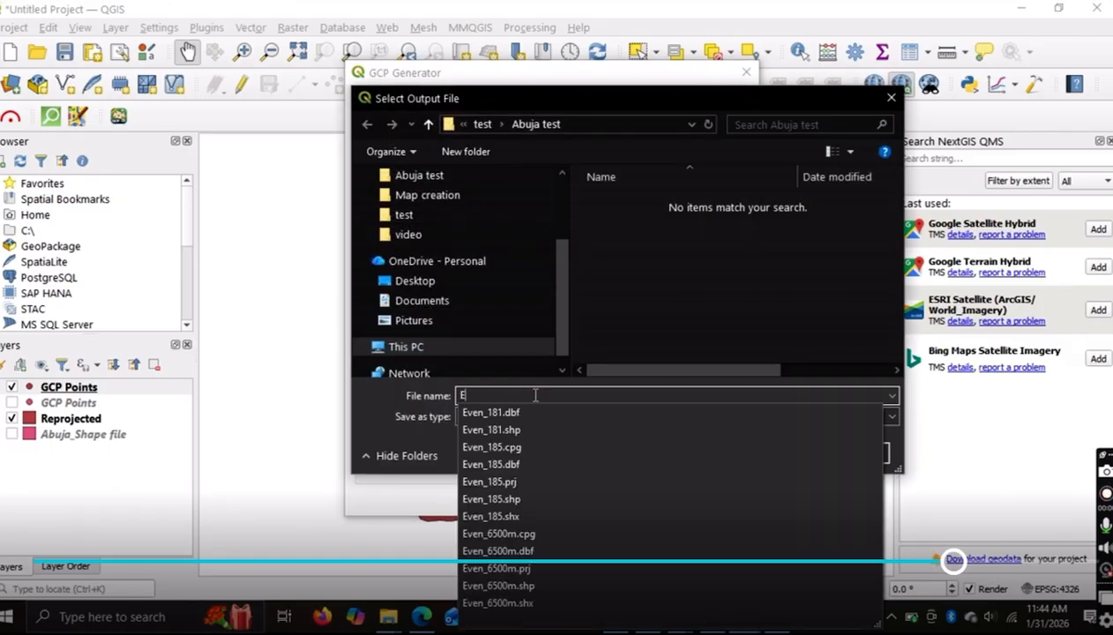
{"action": "type", "text": "ve"}
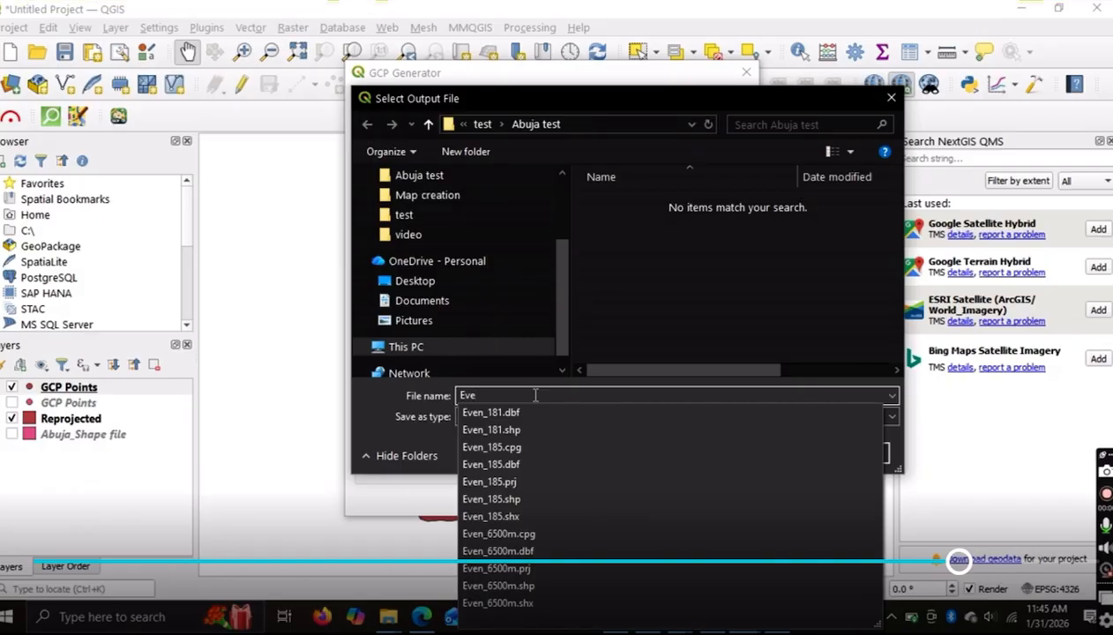
{"action": "type", "text": "n_"}
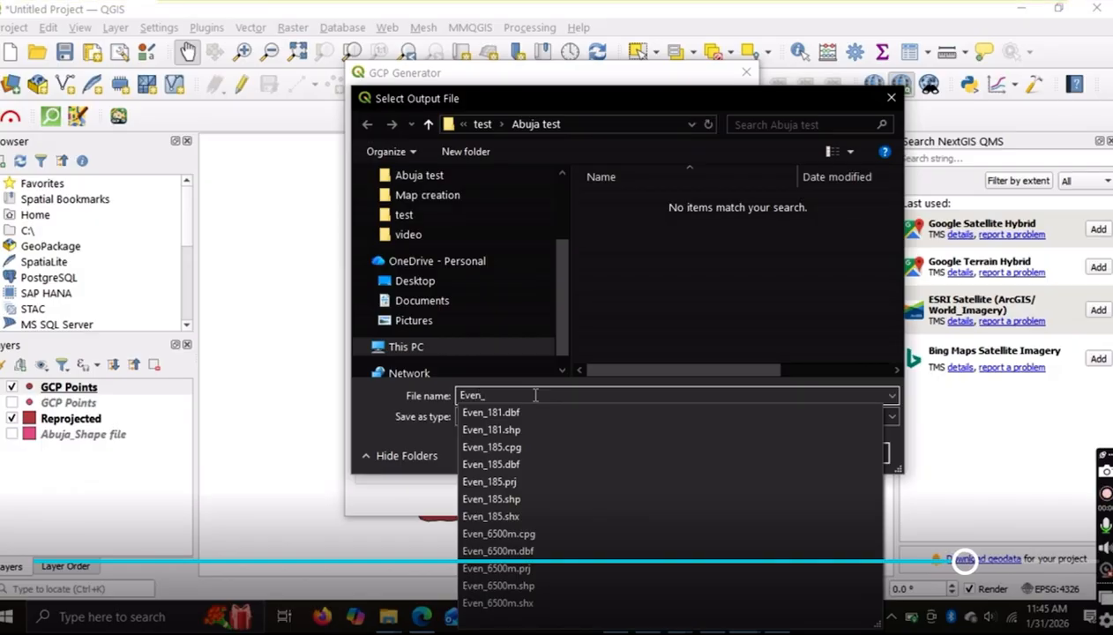
{"action": "type", "text": "181"}
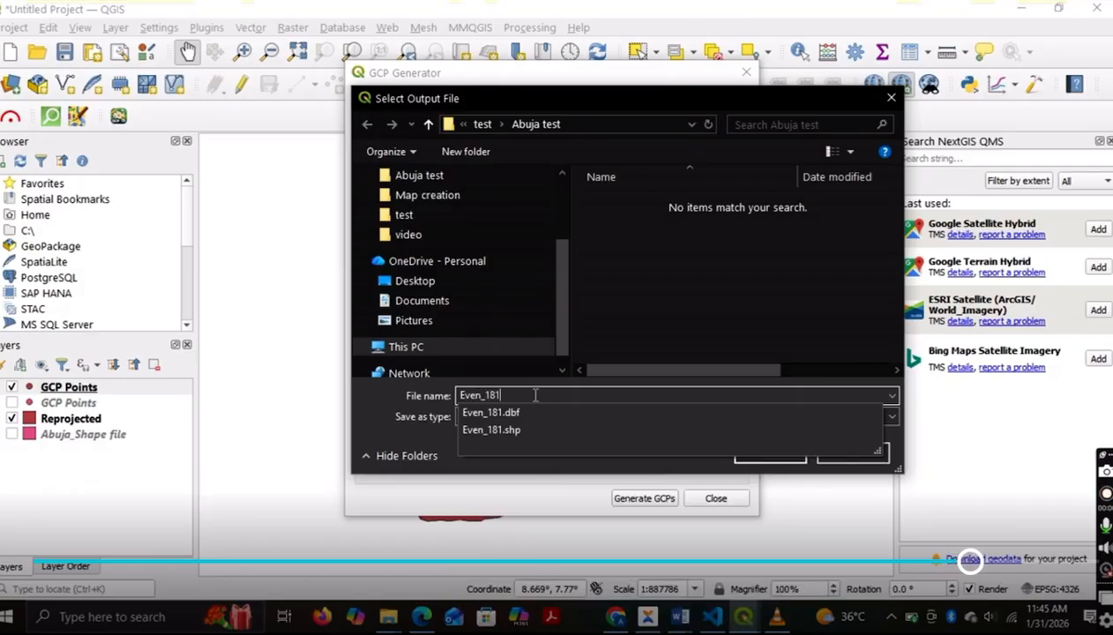
{"action": "type", "text": "_csv"}
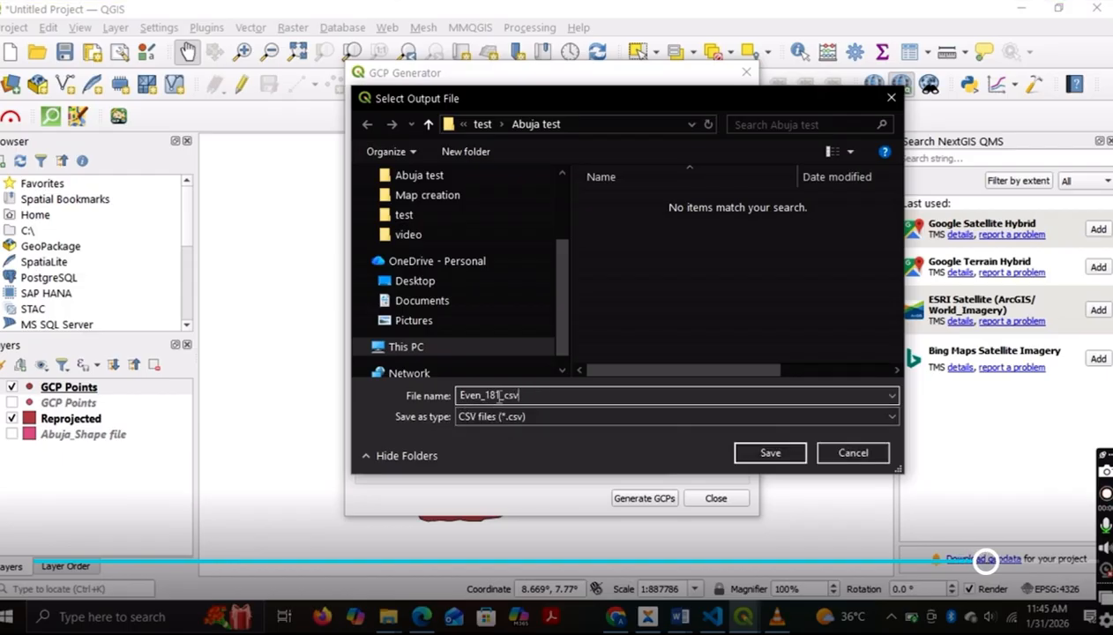
{"action": "left_click", "coordinate": [500, 396]}
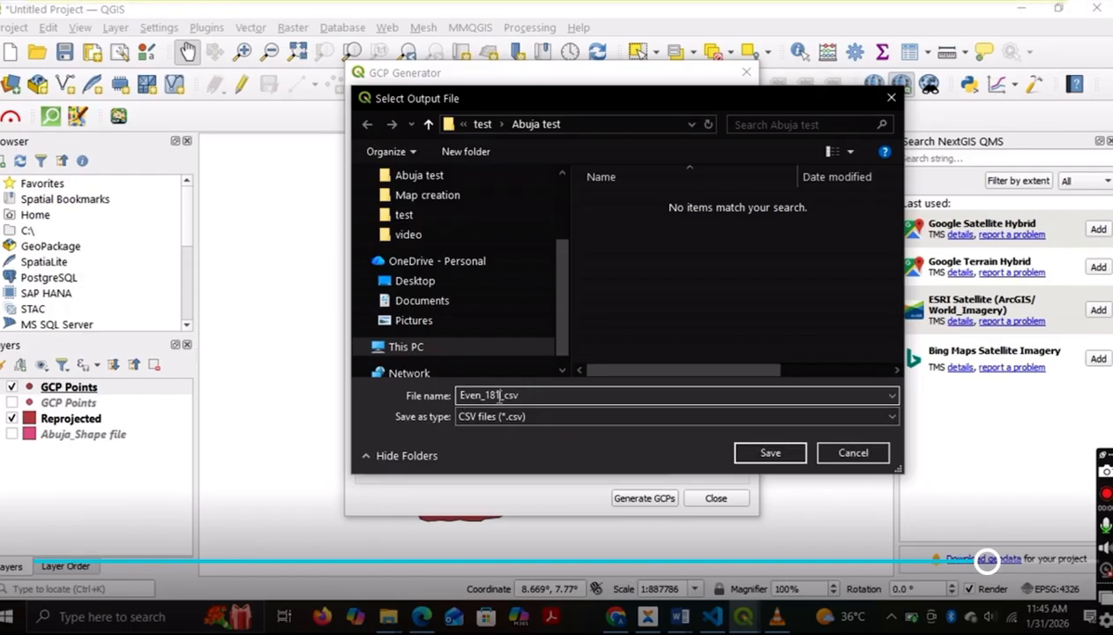
{"action": "key", "text": "BackSpace"}
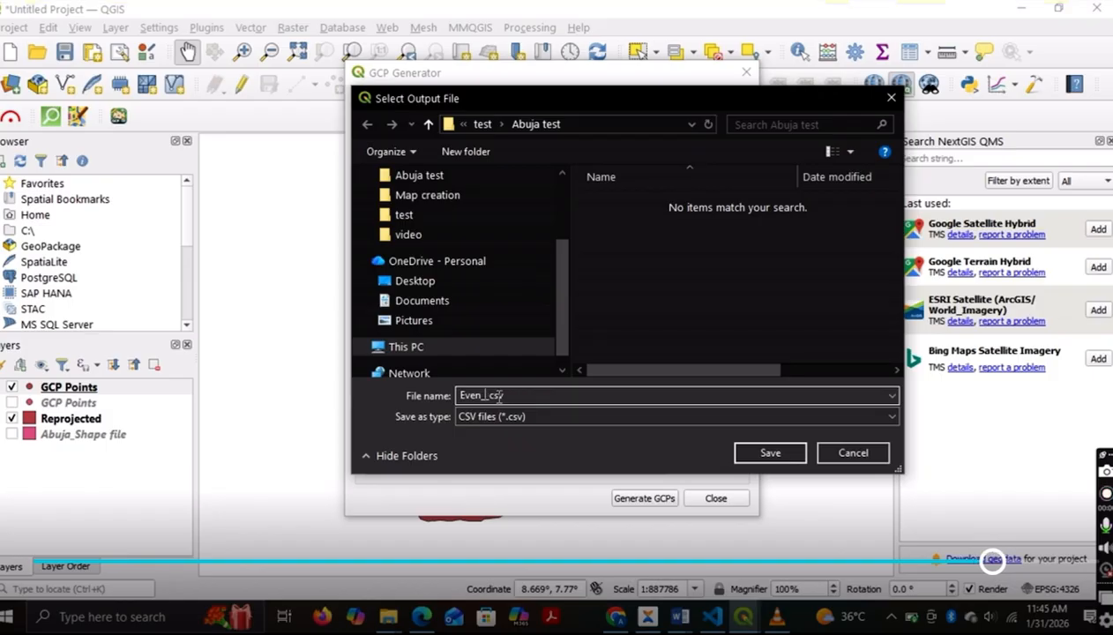
{"action": "type", "text": "6500m"}
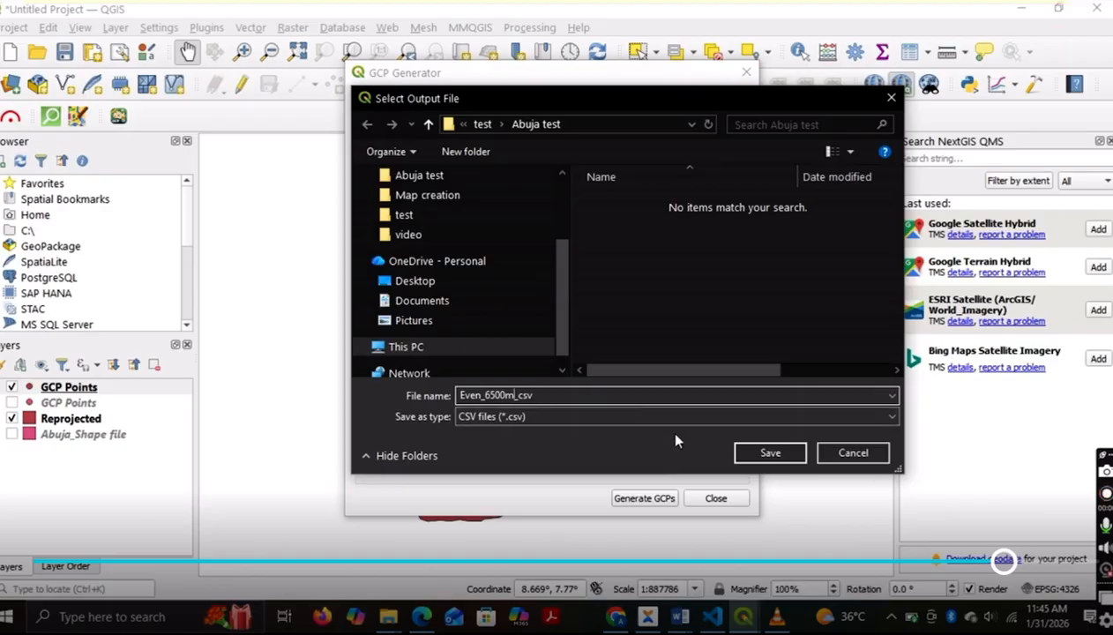
{"action": "left_click", "coordinate": [754, 459]}
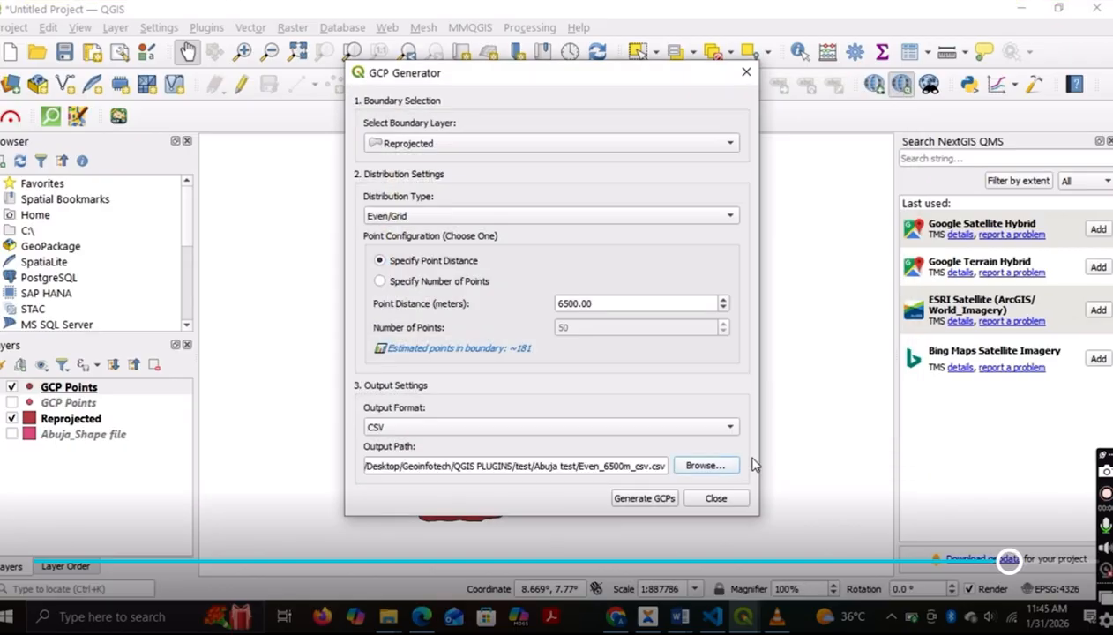
Step: Generate the evenly spaced GCPs as CSV and open Even_6500m_csv.csv from the Abuja test folder in Excel
{"action": "left_click", "coordinate": [655, 499]}
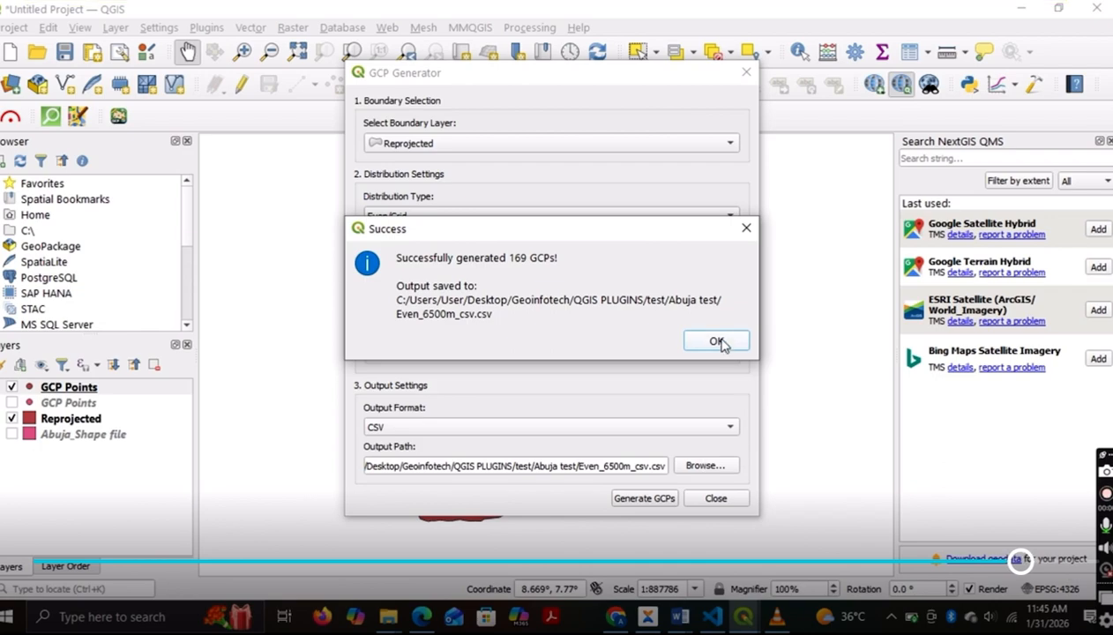
{"action": "left_click", "coordinate": [719, 342]}
{"action": "scroll", "coordinate": [355, 254], "scroll_direction": "down", "scroll_amount": 2}
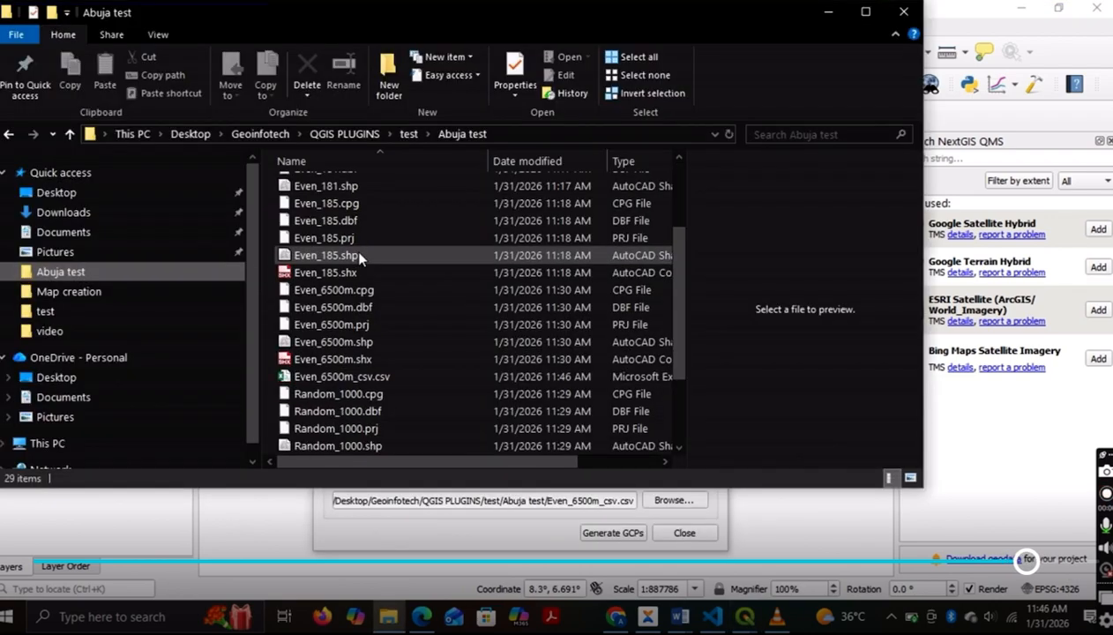
{"action": "double_click", "coordinate": [367, 379]}
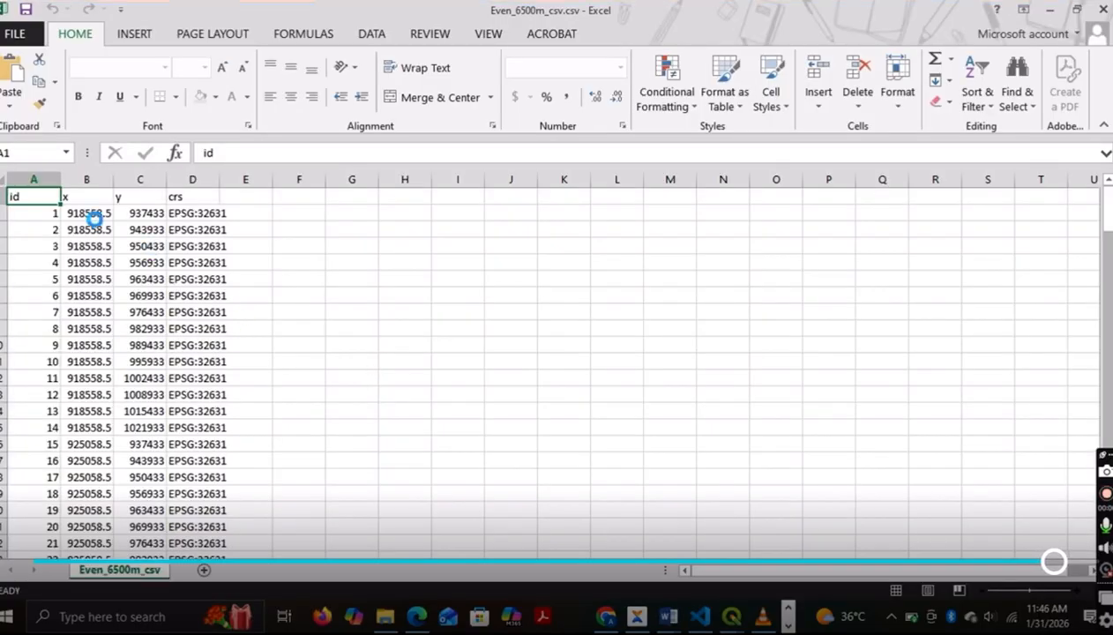
Step: Widen the crs, y and x columns of the Even_6500m_csv sheet to show their full contents
{"action": "left_click_drag", "start_coordinate": [216, 176], "coordinate": [269, 185]}
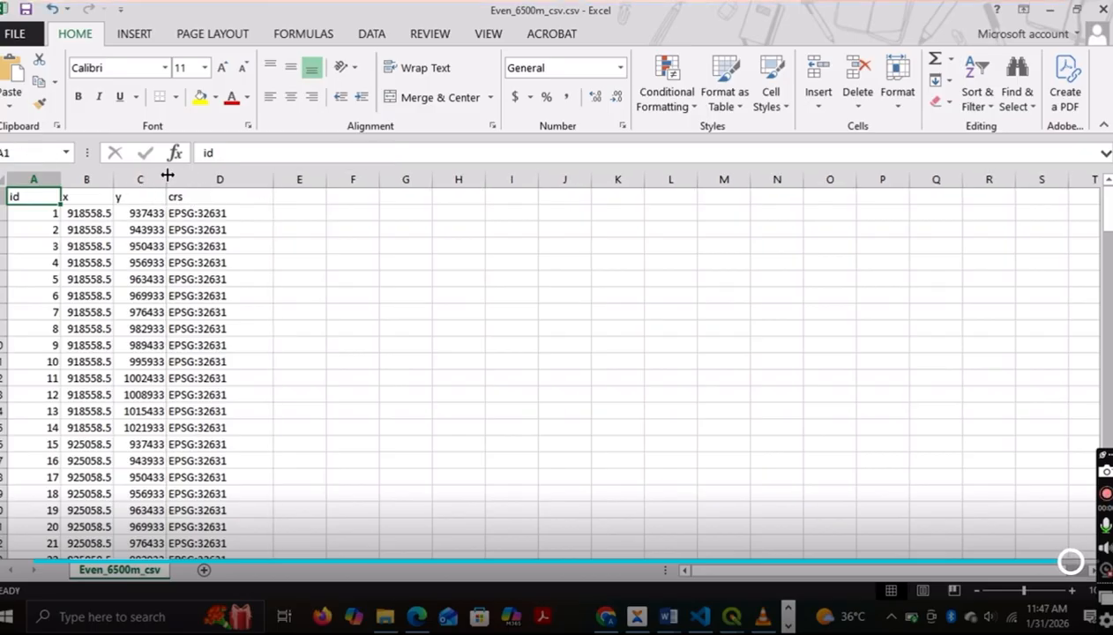
{"action": "left_click_drag", "start_coordinate": [168, 176], "coordinate": [207, 177]}
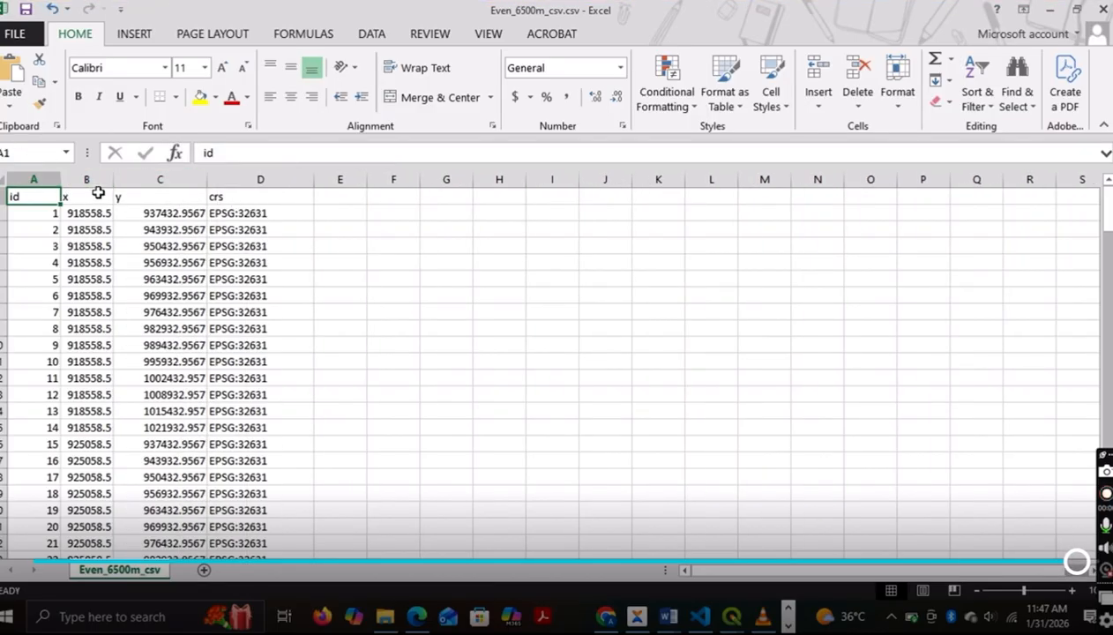
{"action": "left_click_drag", "start_coordinate": [112, 177], "coordinate": [137, 181]}
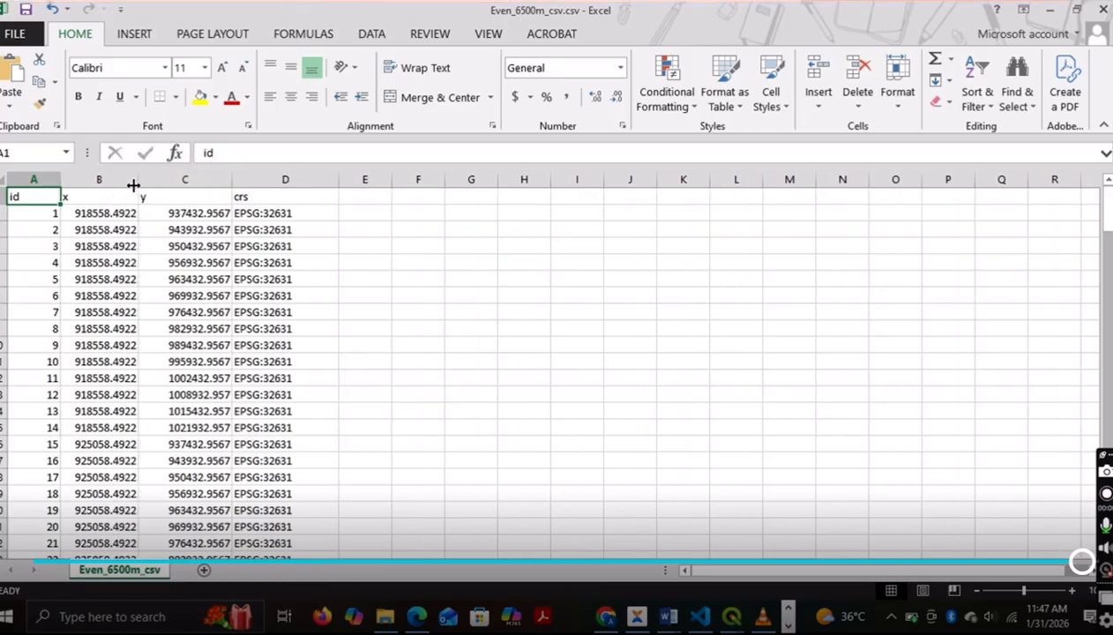